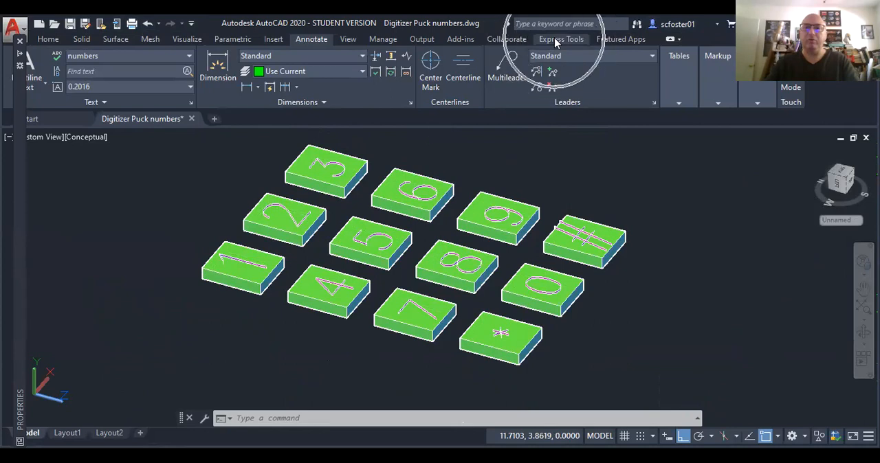
Step: Close the Properties palette
click(557, 41)
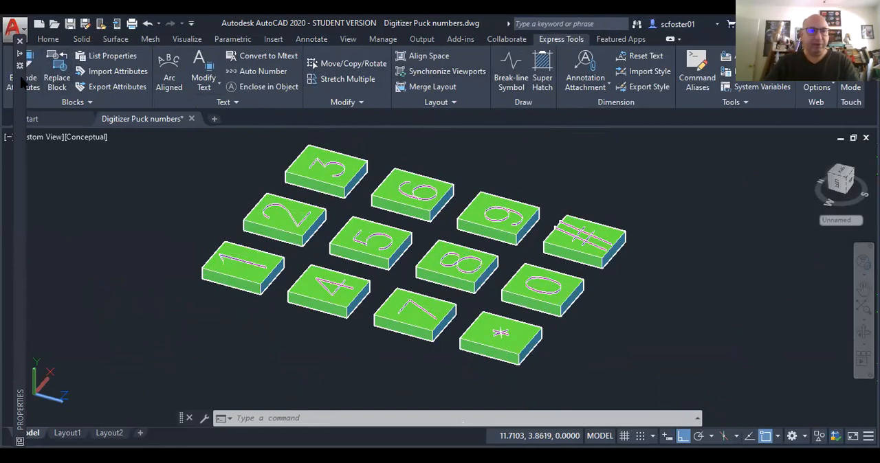
mouse_move(21, 81)
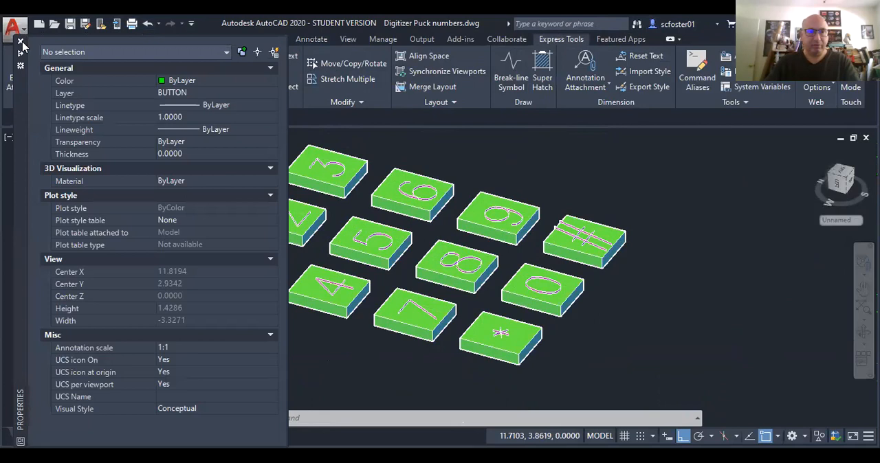
click(20, 42)
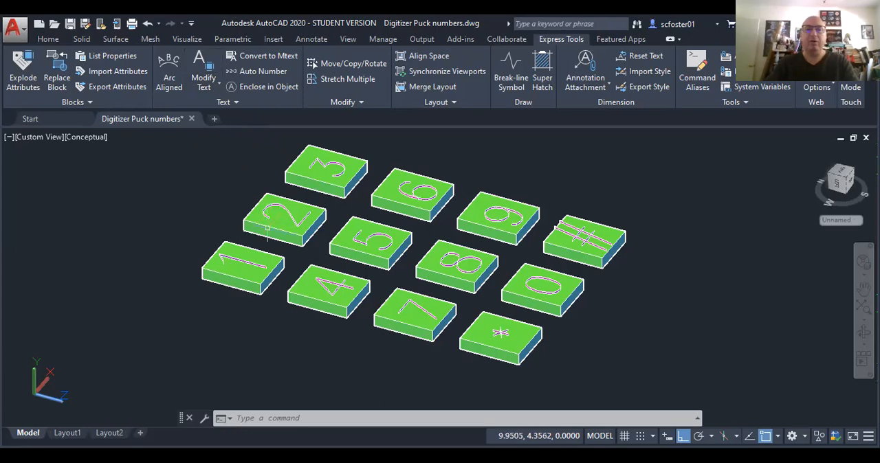
Step: Switch the viewport's visual style from shaded to 2D Wireframe
scroll(249, 266, up, 4)
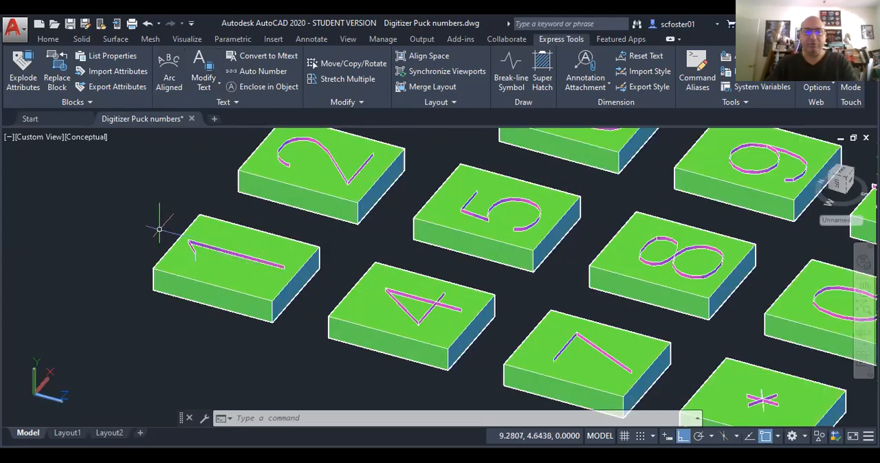
click(82, 137)
click(116, 170)
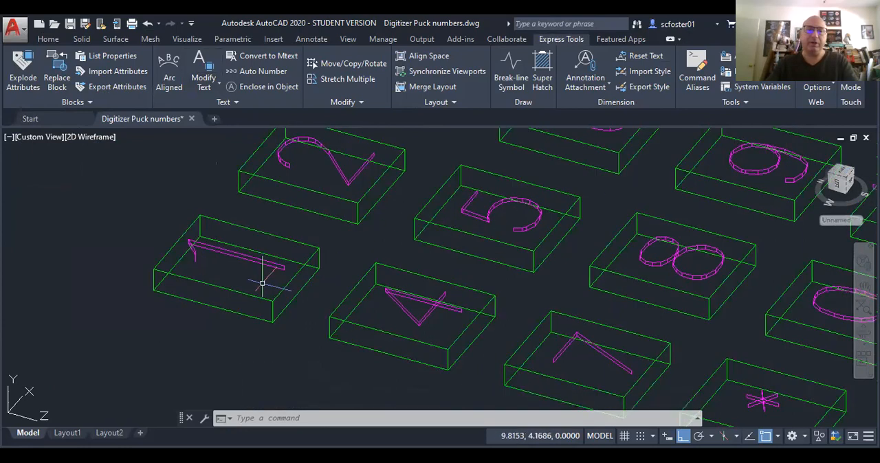
Step: Define a three-point UCS on the 1 button's top face, origin at the digit's lower-left corner, X along the short edge and Y along the long edge
scroll(262, 284, up, 2)
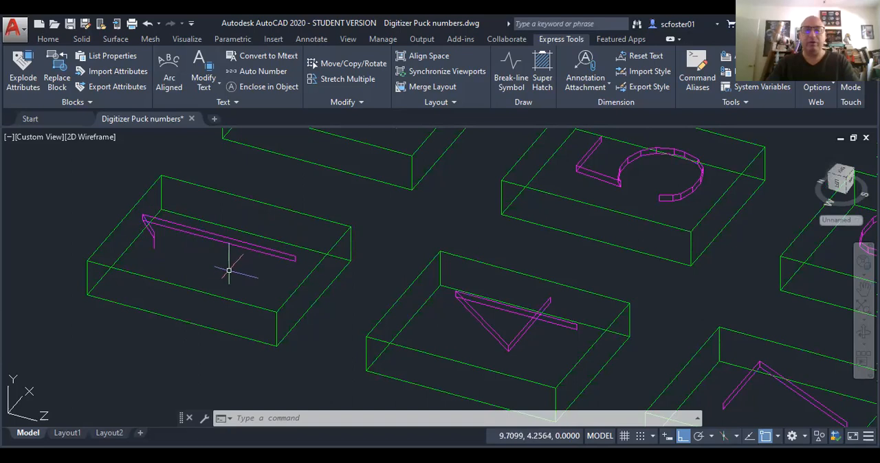
text(UCS)
key(Return)
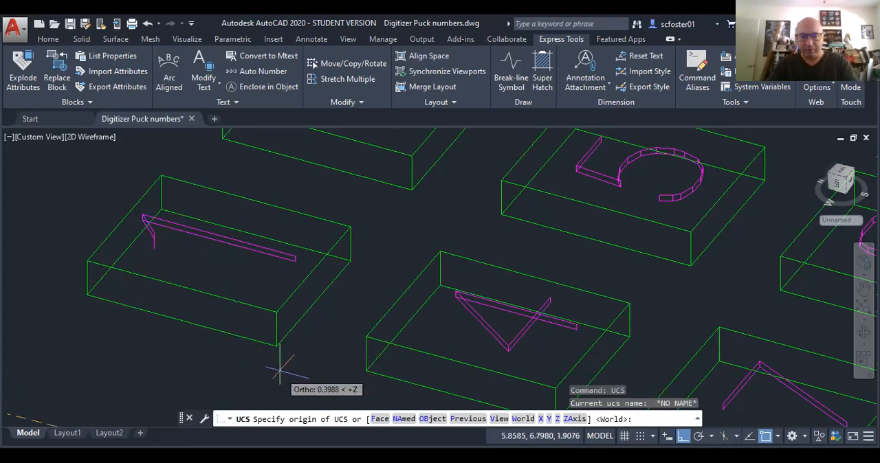
text(3)
key(Return)
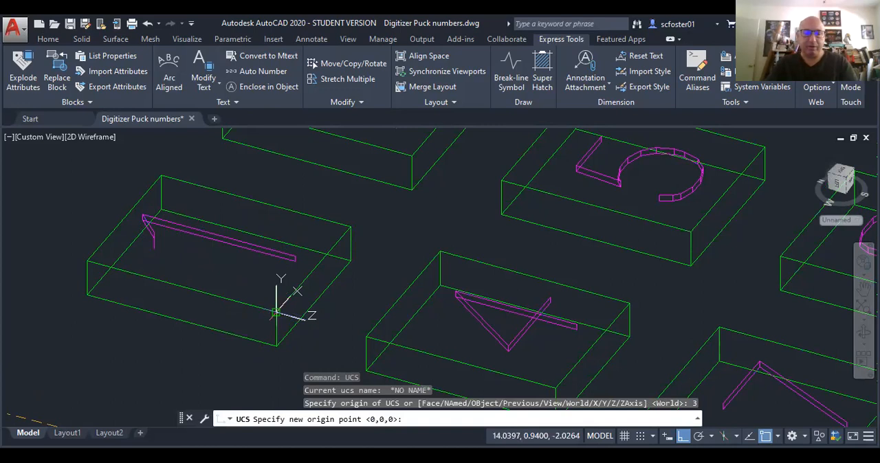
click(277, 313)
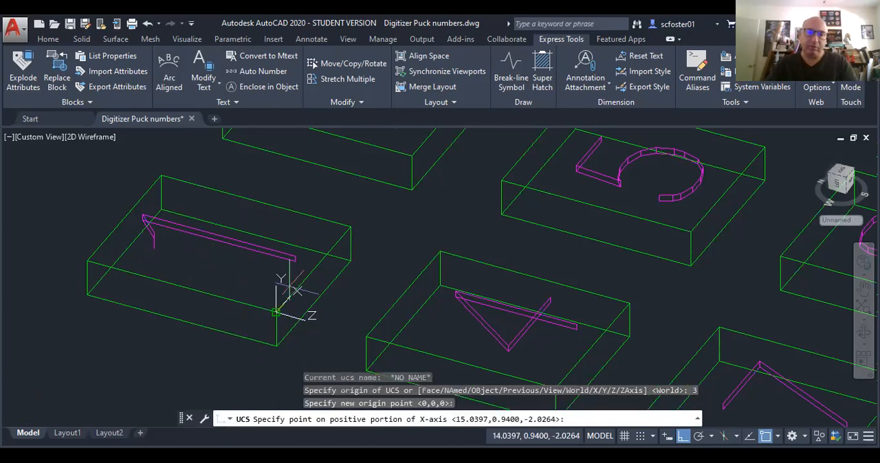
click(351, 227)
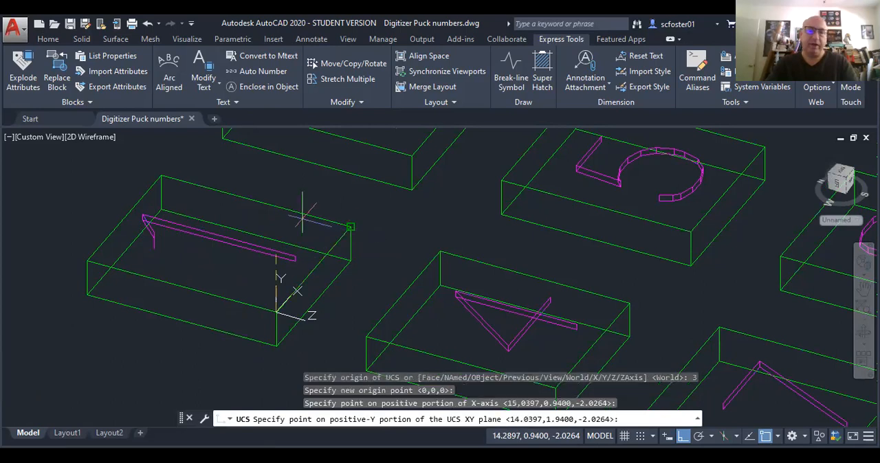
click(94, 260)
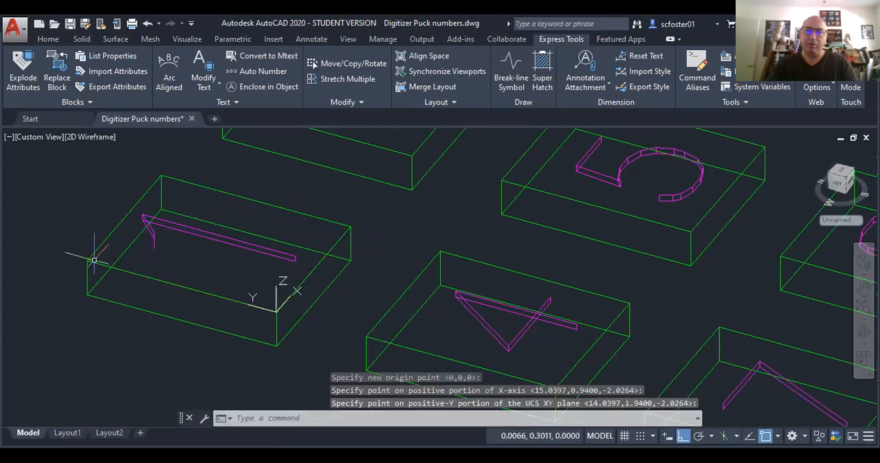
Step: Show the keypad in Top view, rotated 90 degrees so the numbers read upright
click(840, 174)
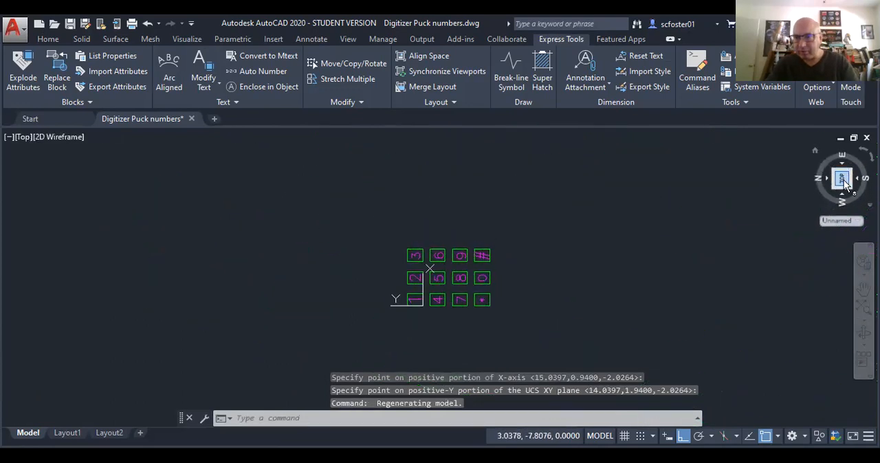
click(872, 157)
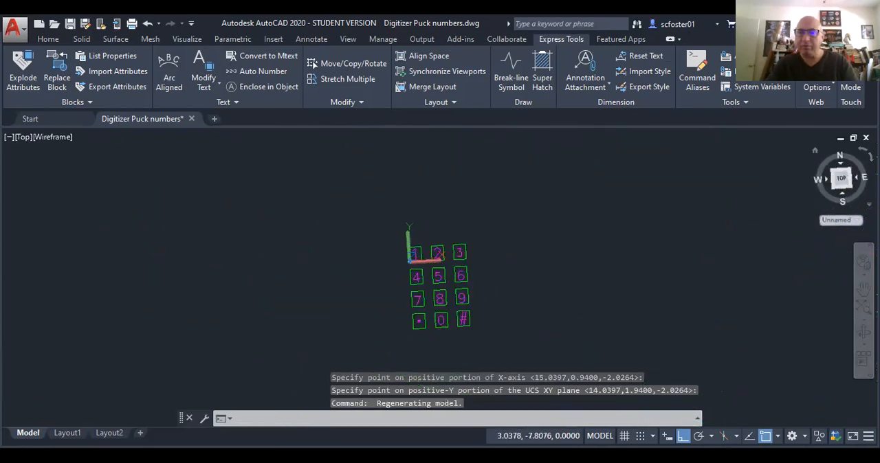
scroll(419, 264, up, 2)
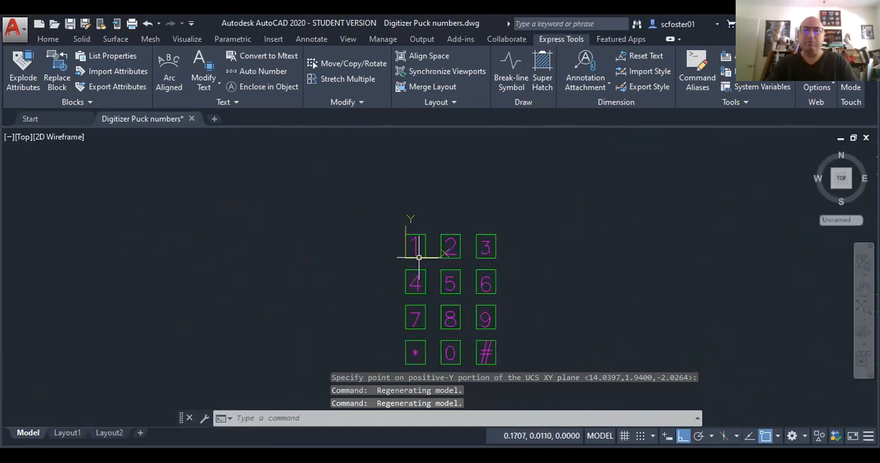
scroll(419, 258, up, 3)
scroll(419, 250, up, 4)
middle_drag(428, 259, 373, 244)
scroll(399, 218, down, 4)
middle_drag(367, 203, 314, 191)
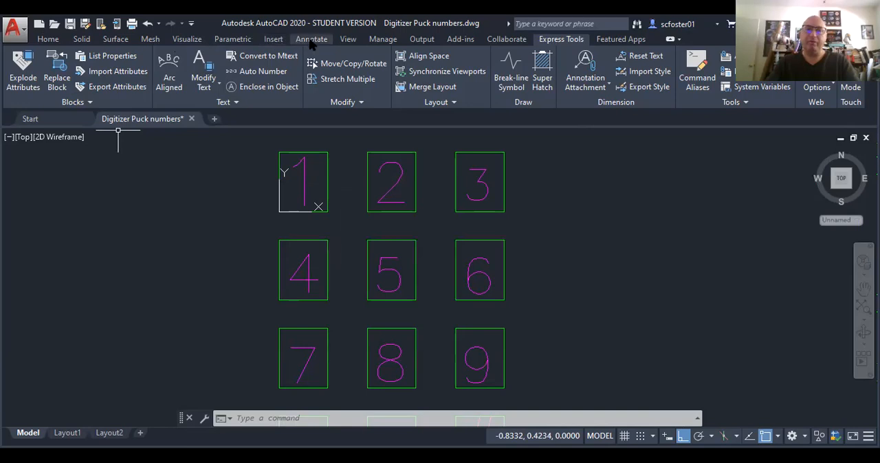
Step: Change the font of the "numbers" text style to Arial and apply it
click(311, 40)
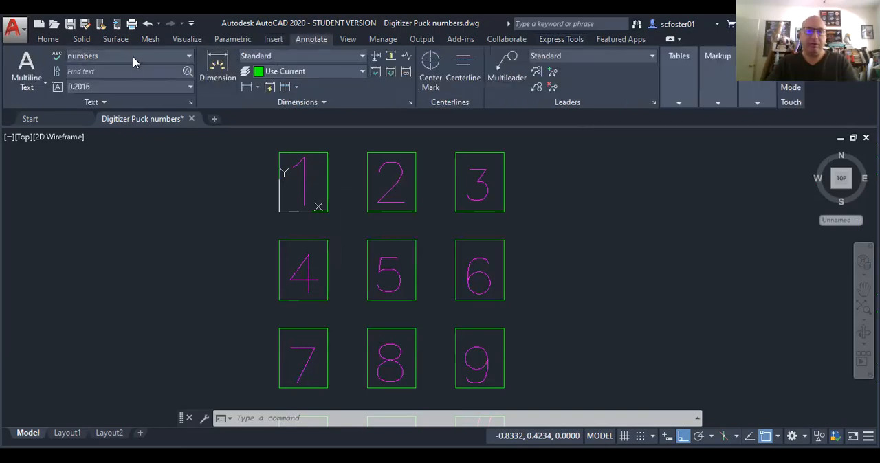
click(192, 101)
click(422, 175)
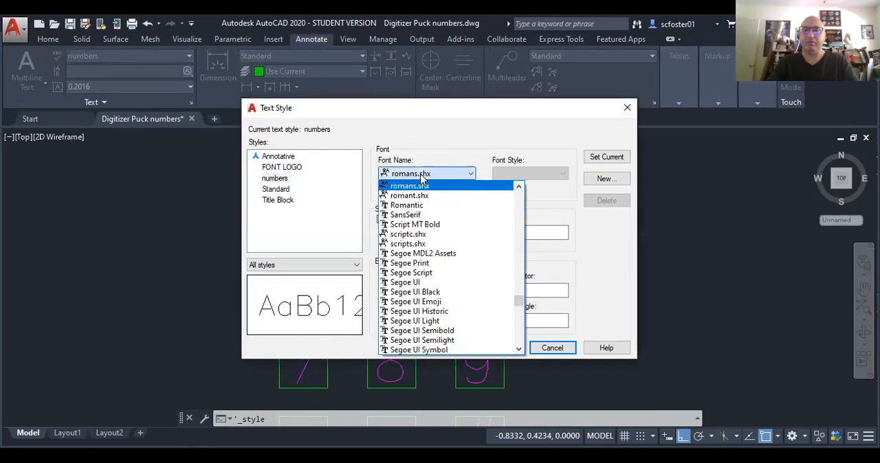
drag(517, 299, 500, 218)
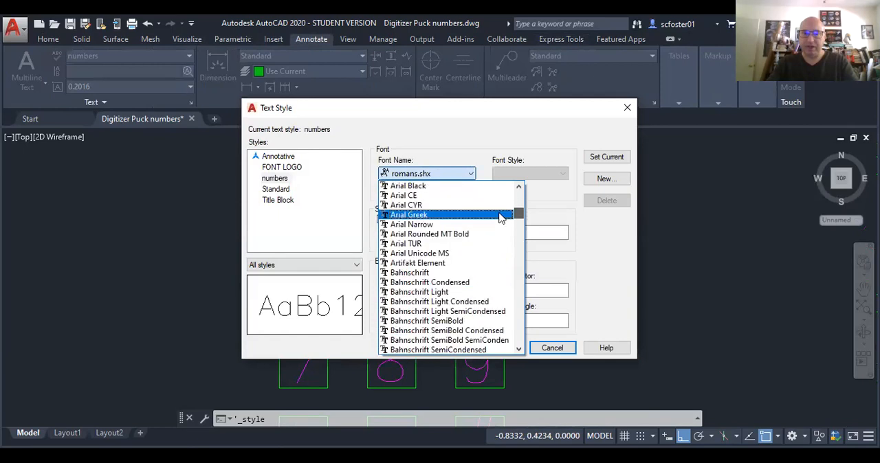
scroll(416, 224, up, 2)
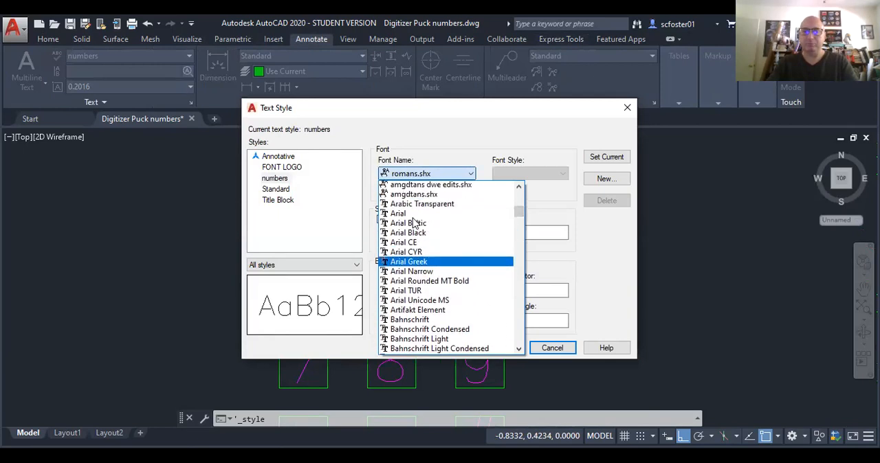
scroll(405, 227, up, 1)
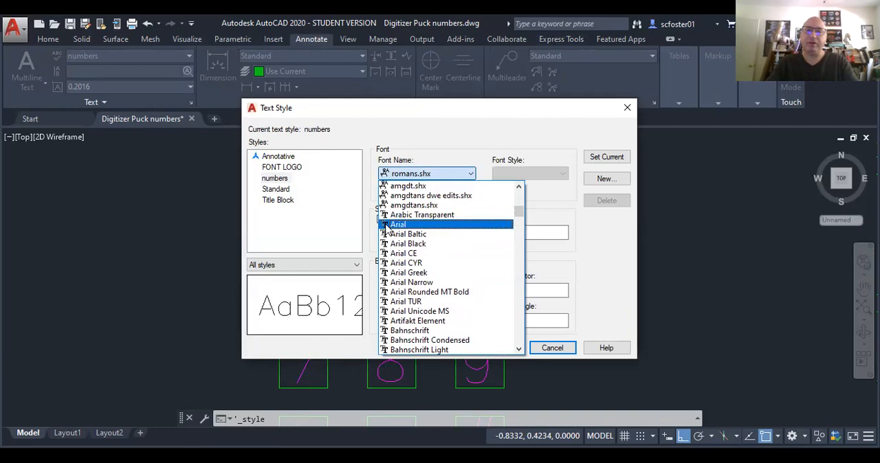
click(409, 225)
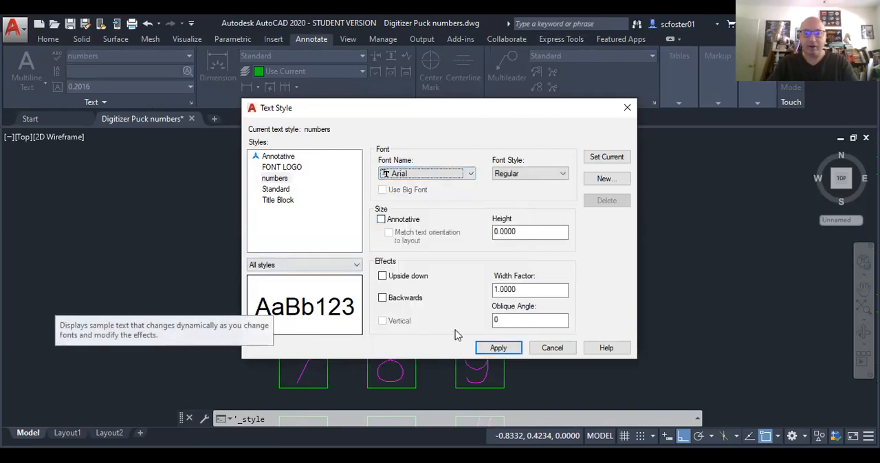
click(496, 350)
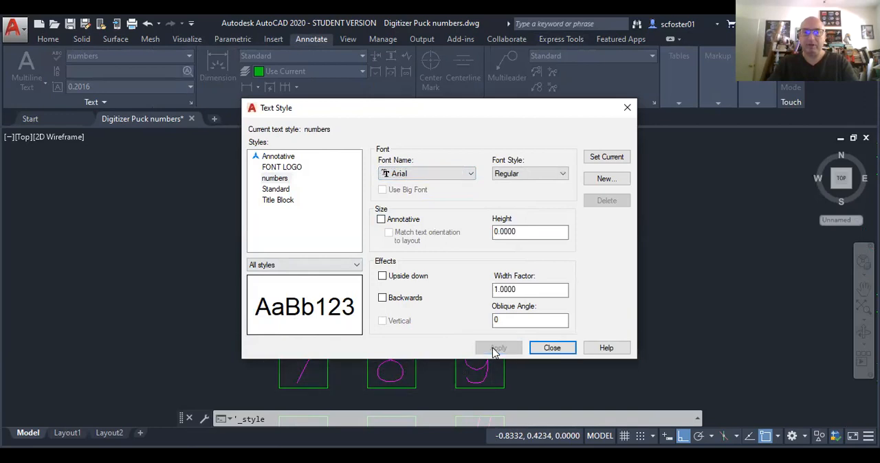
click(552, 349)
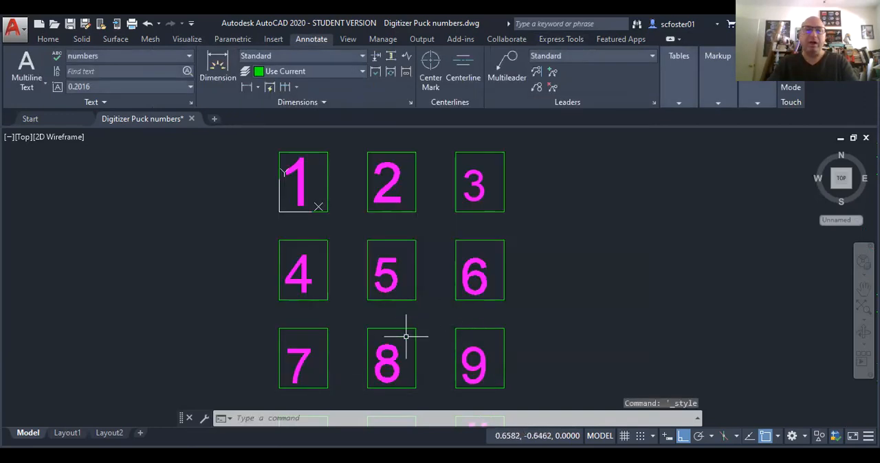
Step: Isolate the TEXT layer by using the digit 1 as the selected object
scroll(406, 335, down, 4)
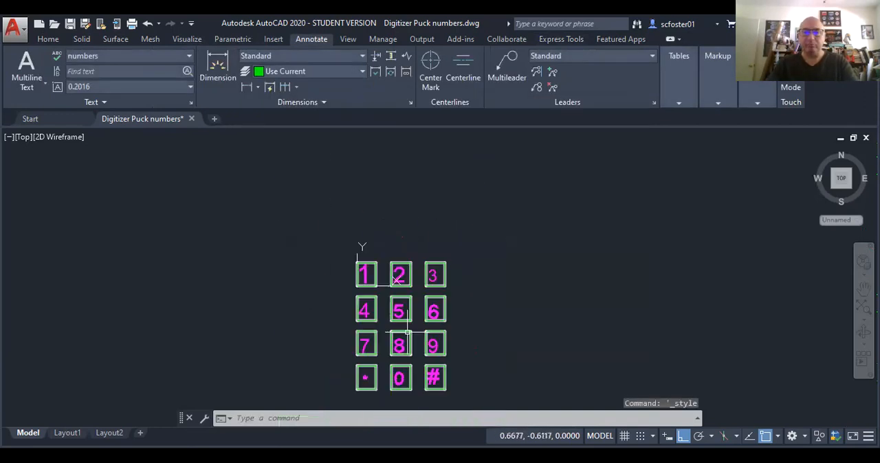
scroll(389, 378, up, 3)
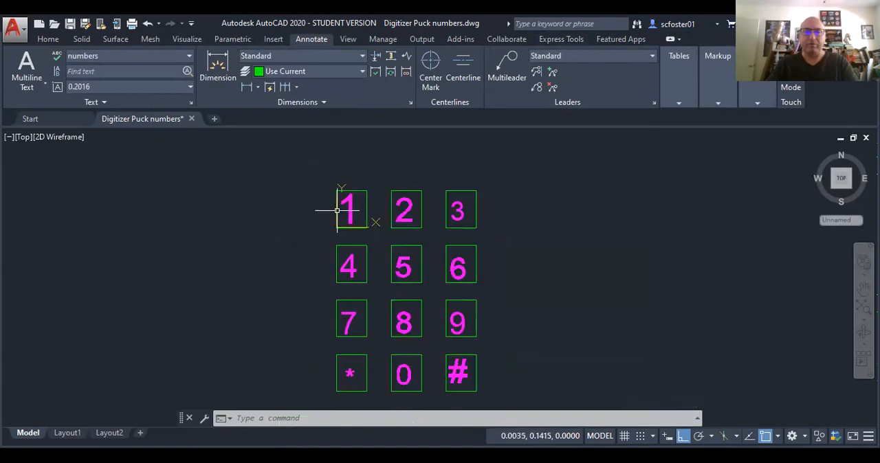
mouse_move(336, 210)
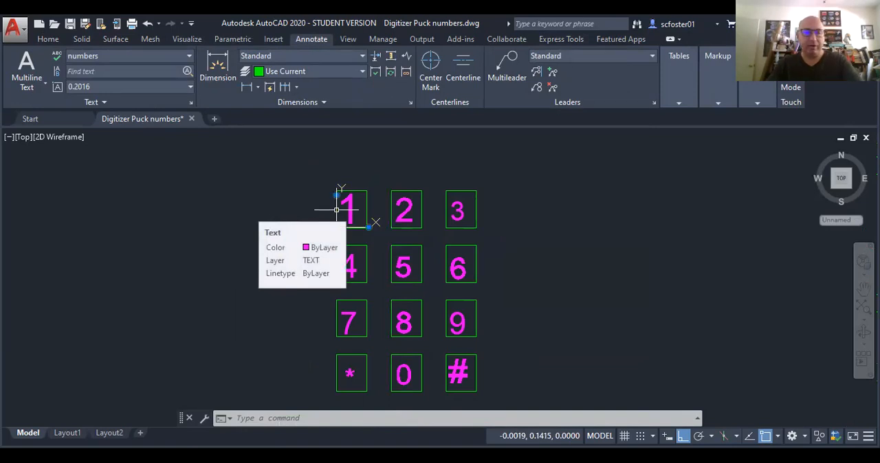
key(Escape)
key(Escape)
key(Escape)
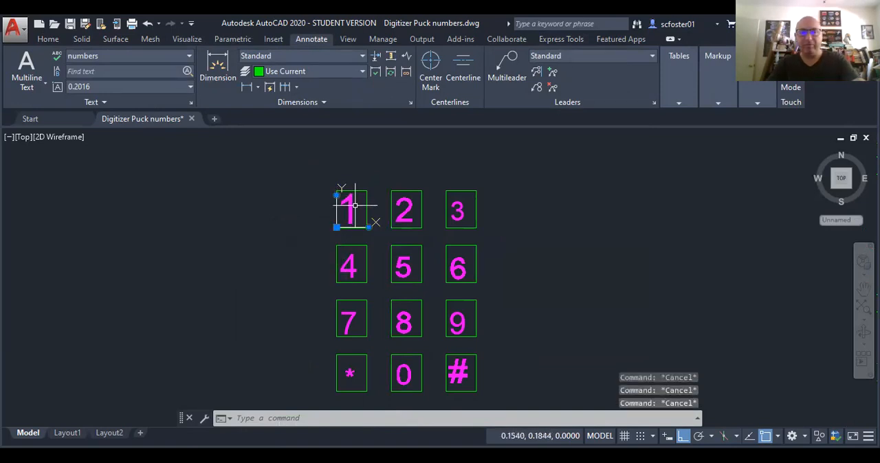
click(351, 206)
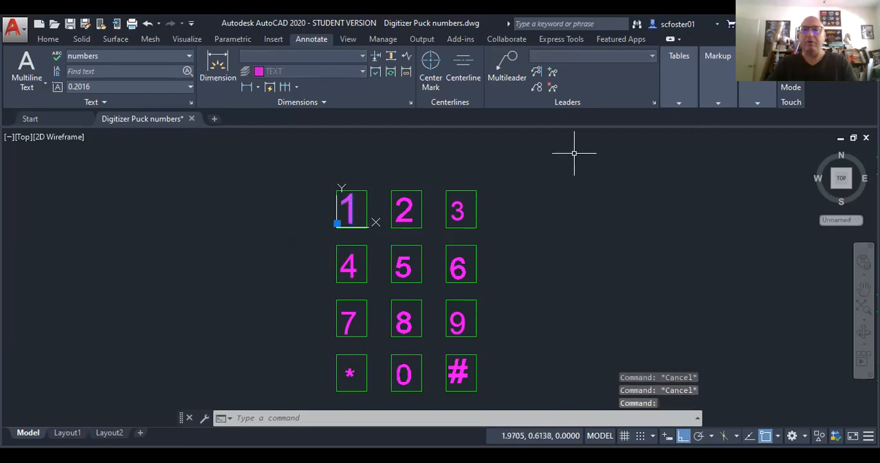
click(48, 38)
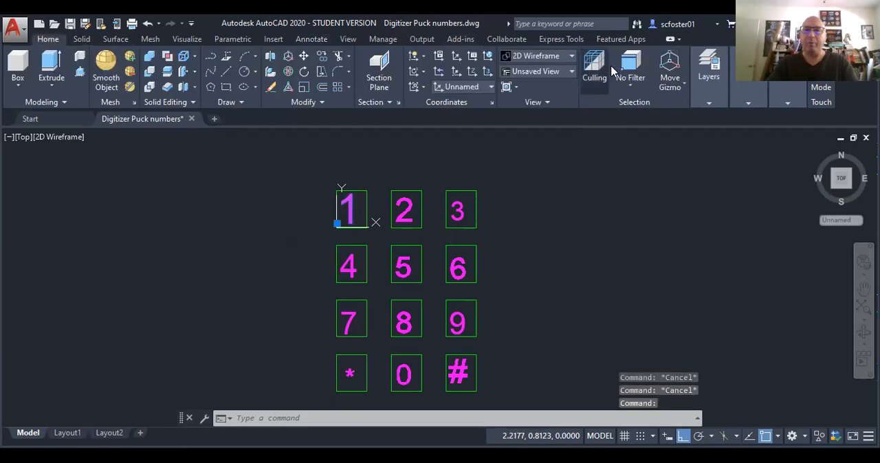
click(705, 72)
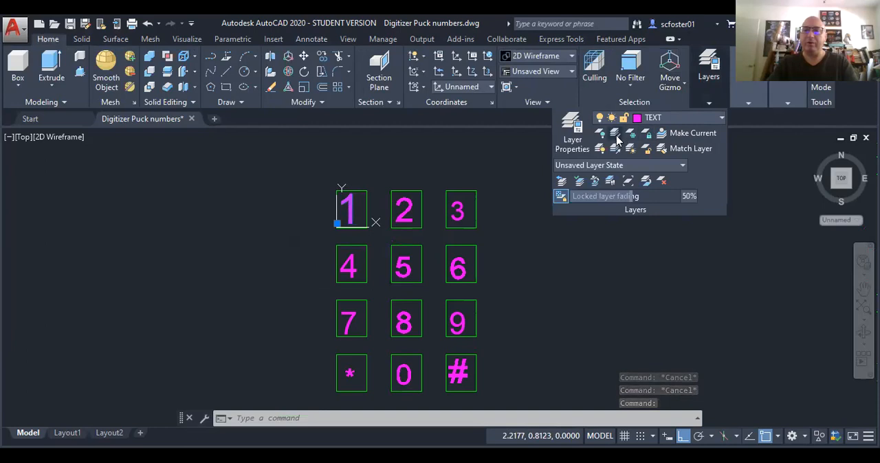
click(617, 136)
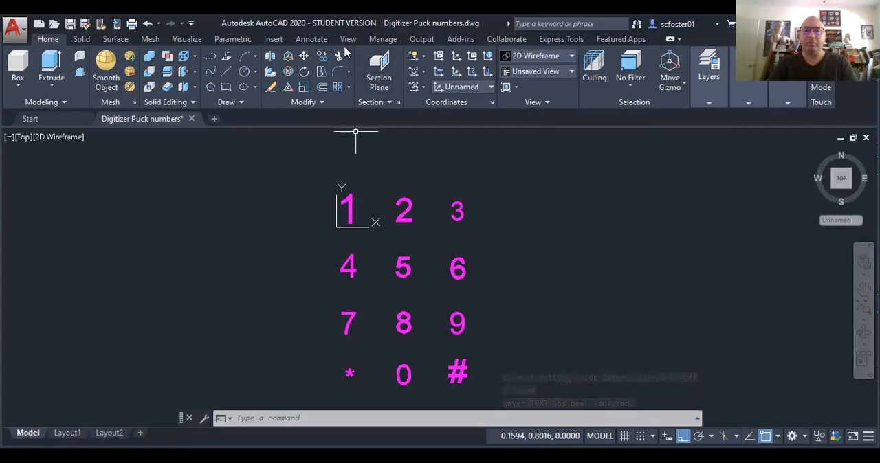
Step: Explode all twelve keypad characters from text into line geometry with the Explode Text command (TXTEXP)
click(559, 41)
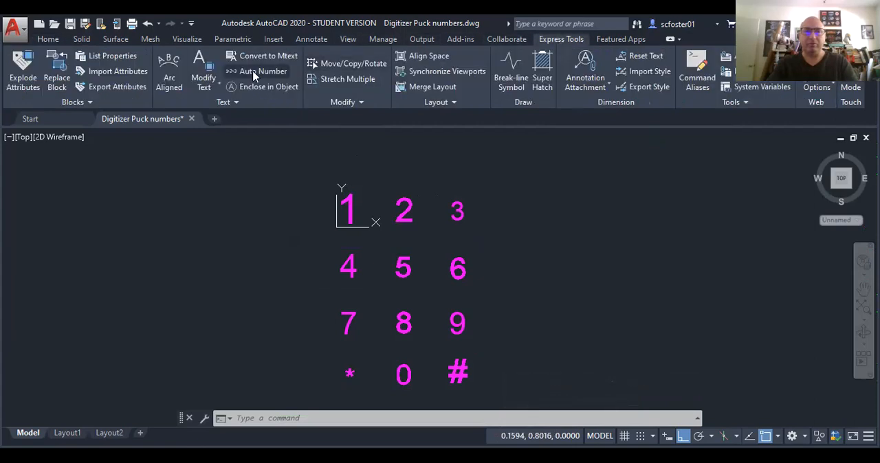
click(207, 69)
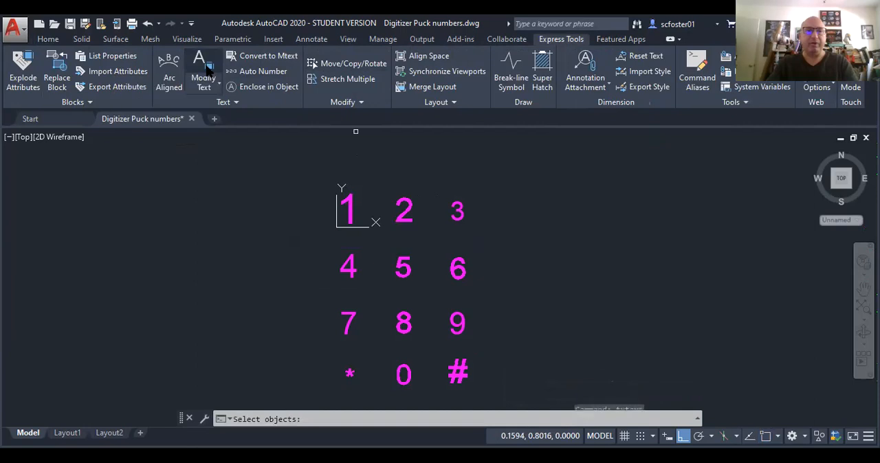
click(294, 167)
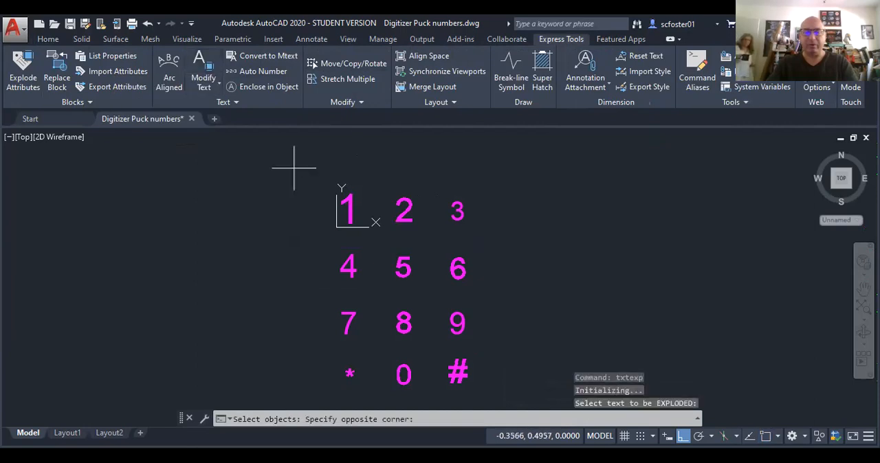
click(490, 391)
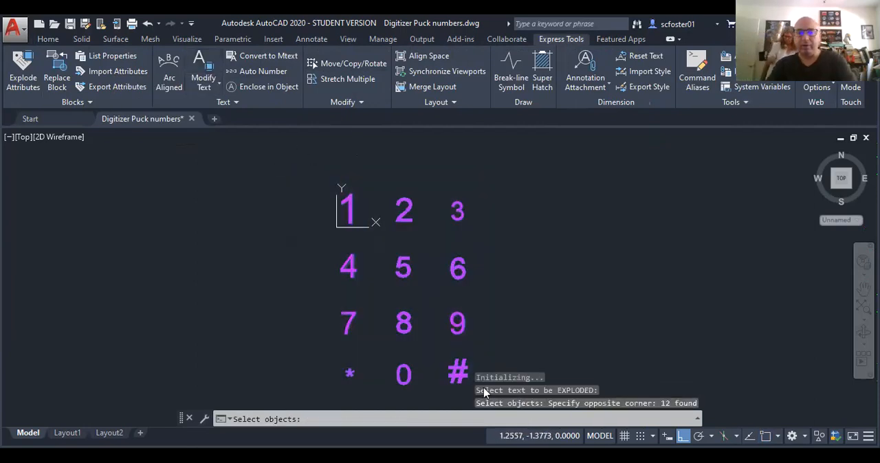
key(Return)
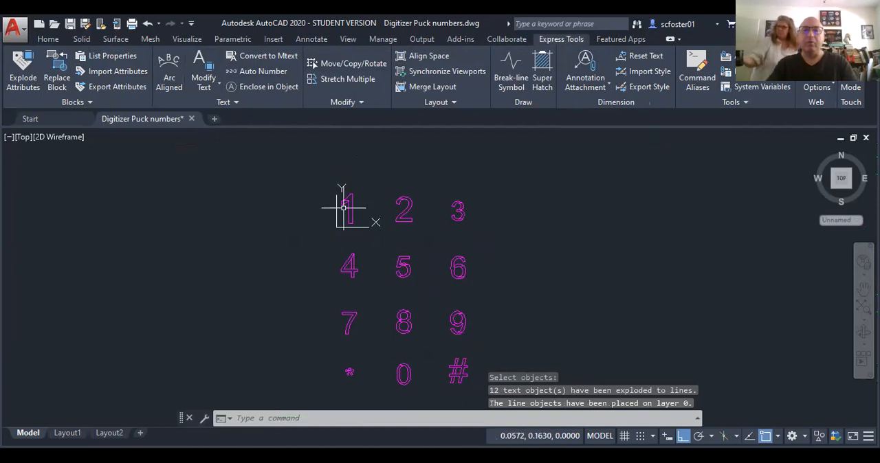
Step: Examine the exploded outlines of the 1 and the 2 in a tilted 3D view to see which separate polylines form each digit
scroll(344, 207, up, 2)
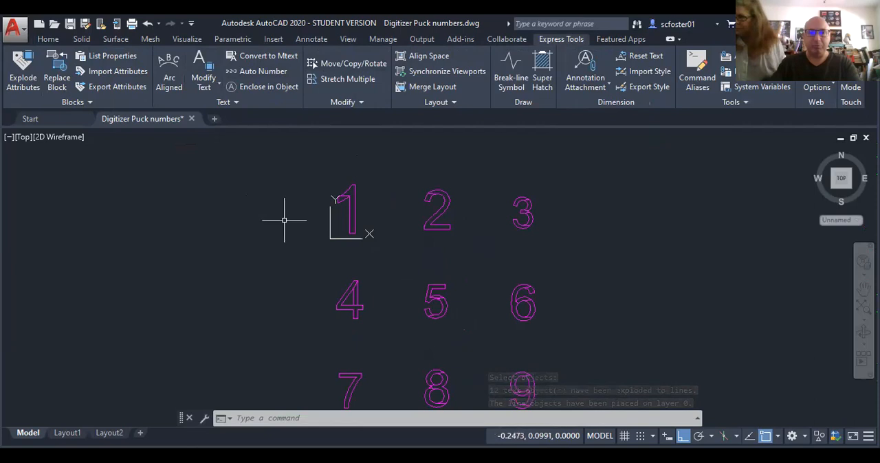
shift+middle_drag(286, 221, 344, 171)
scroll(344, 171, up, 2)
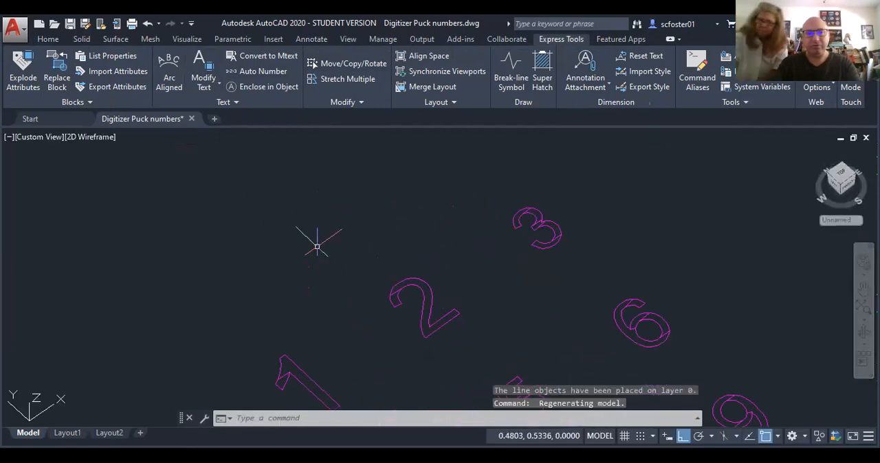
middle_drag(338, 313, 346, 229)
scroll(291, 315, up, 5)
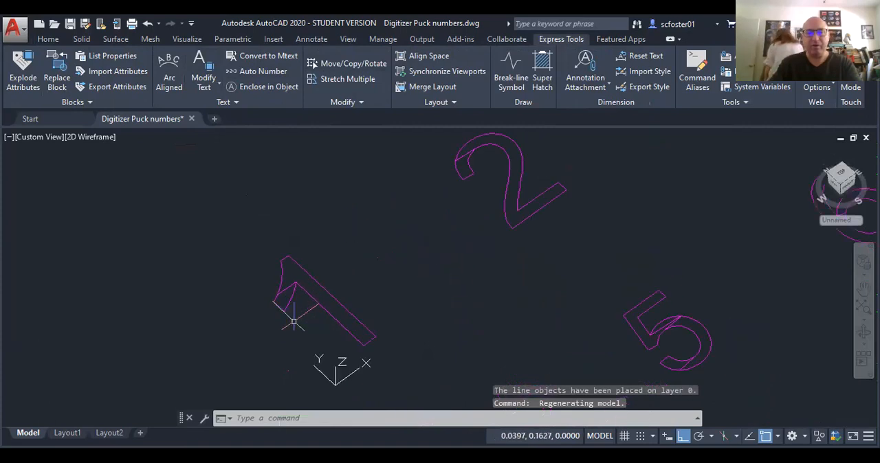
click(282, 278)
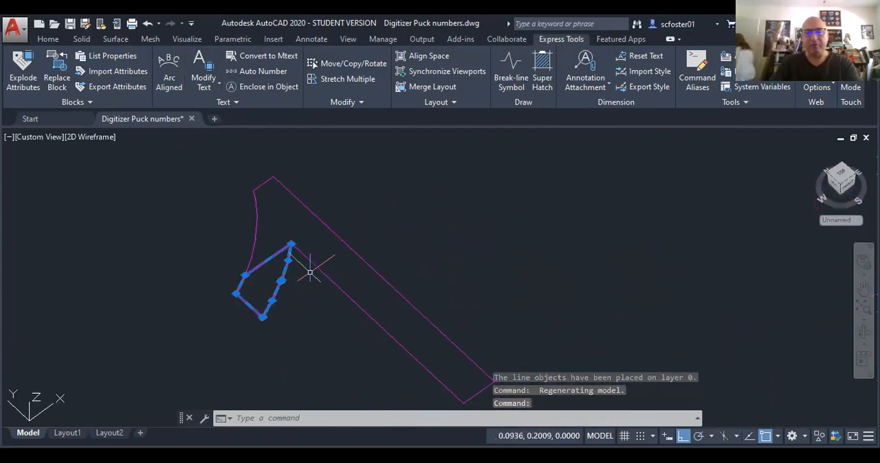
click(329, 277)
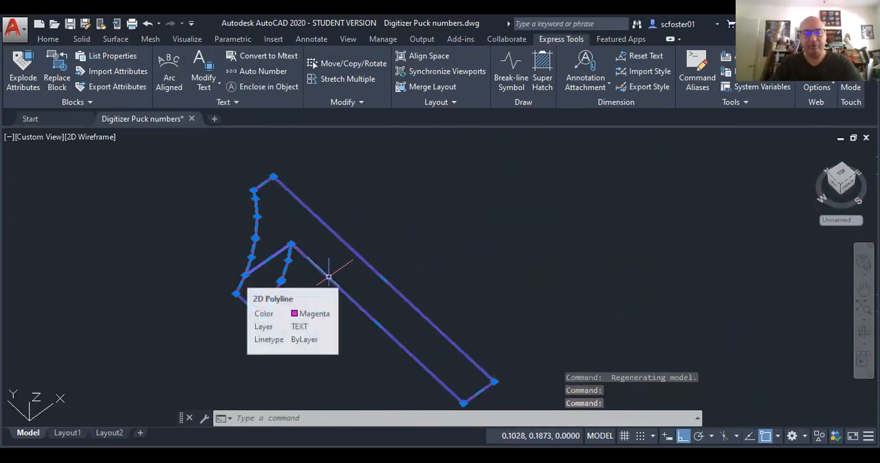
key(Escape)
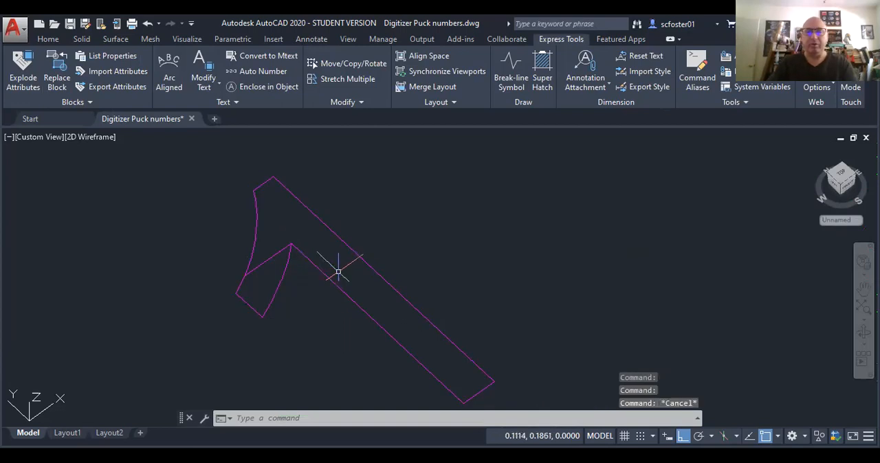
scroll(337, 272, down, 6)
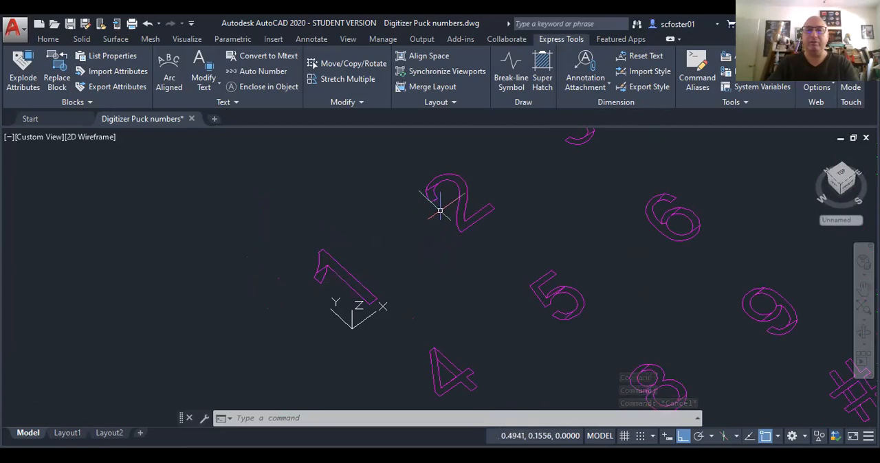
click(431, 194)
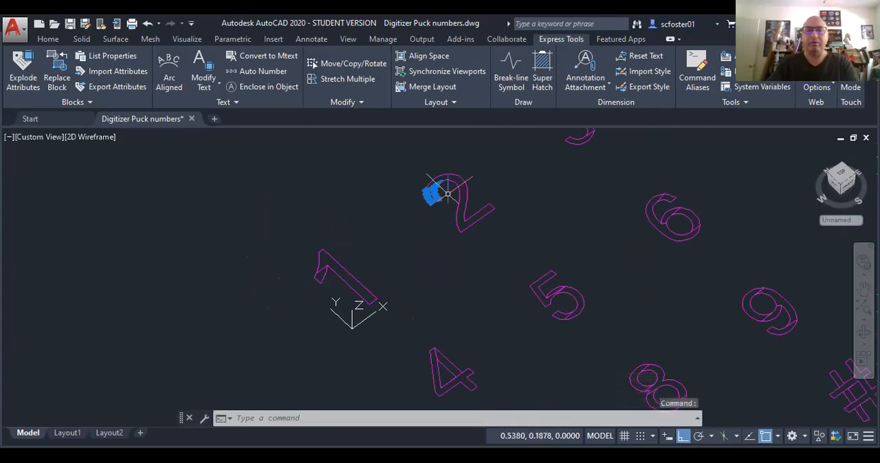
click(462, 179)
key(Escape)
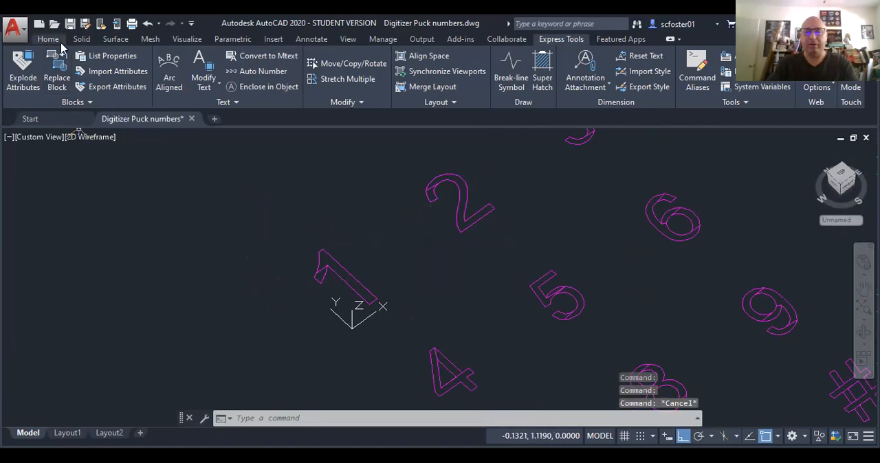
click(792, 436)
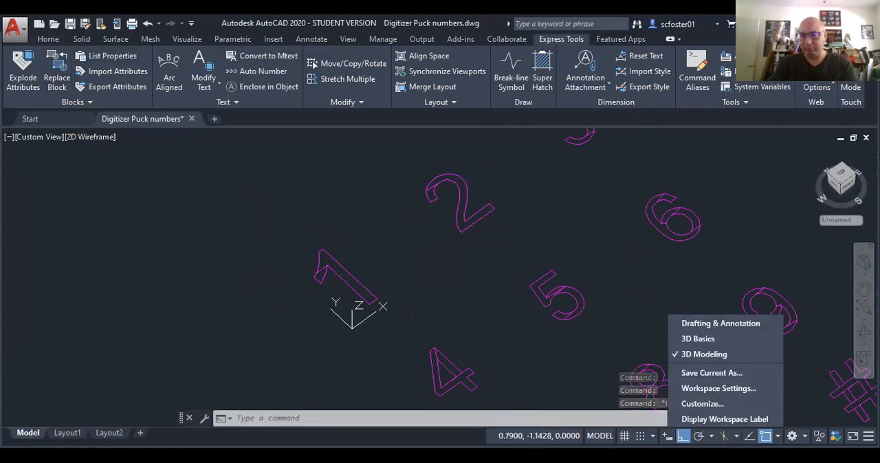
click(135, 240)
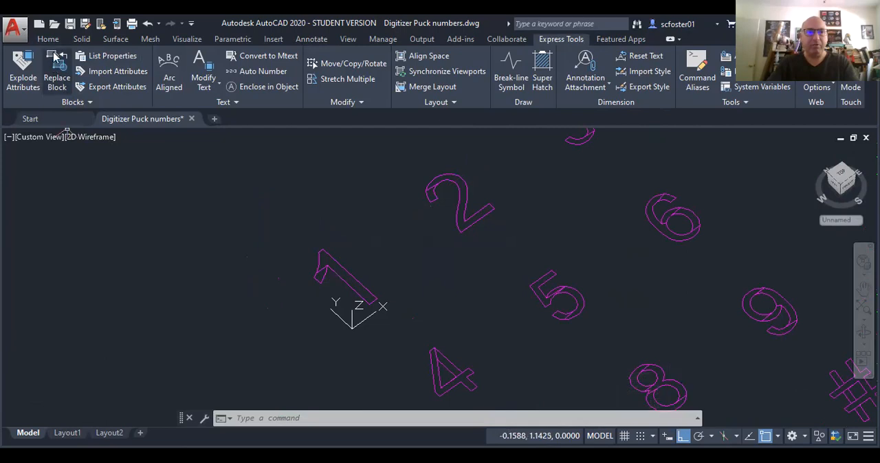
Step: Extrude both closed polylines of the digit 1 to a height of .01
click(48, 40)
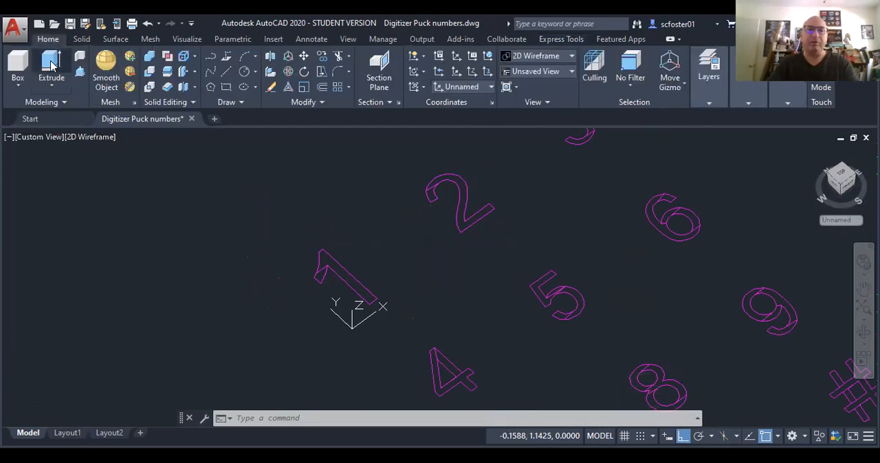
click(53, 65)
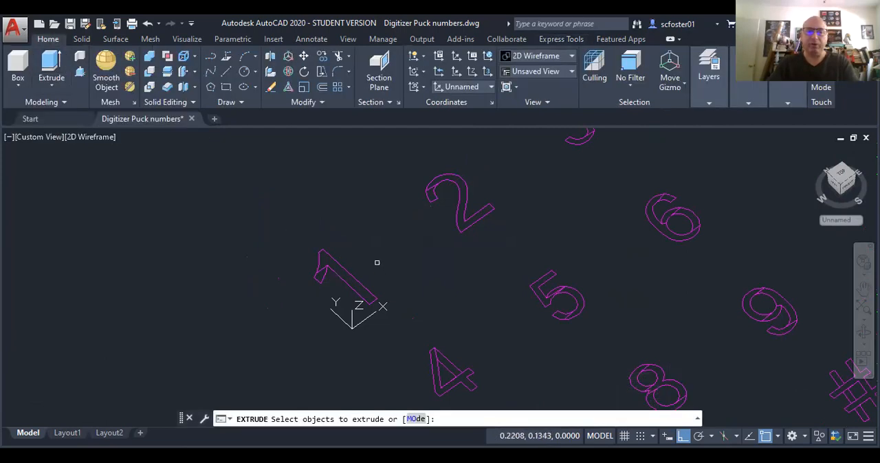
click(354, 247)
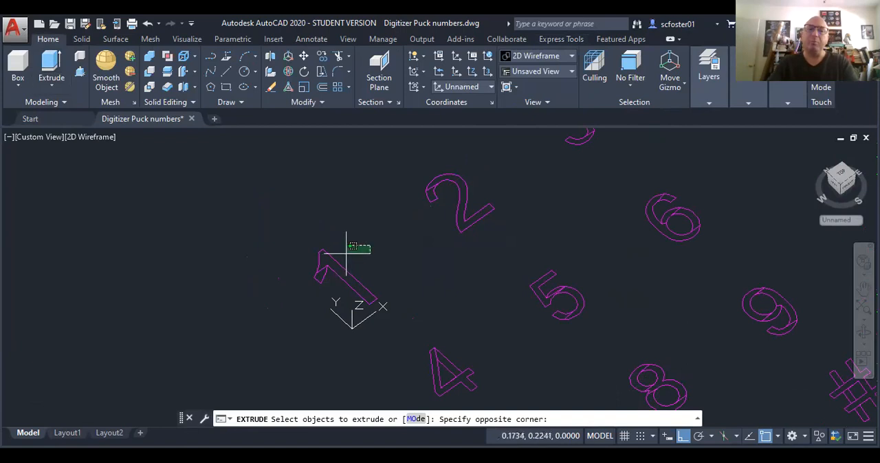
click(309, 279)
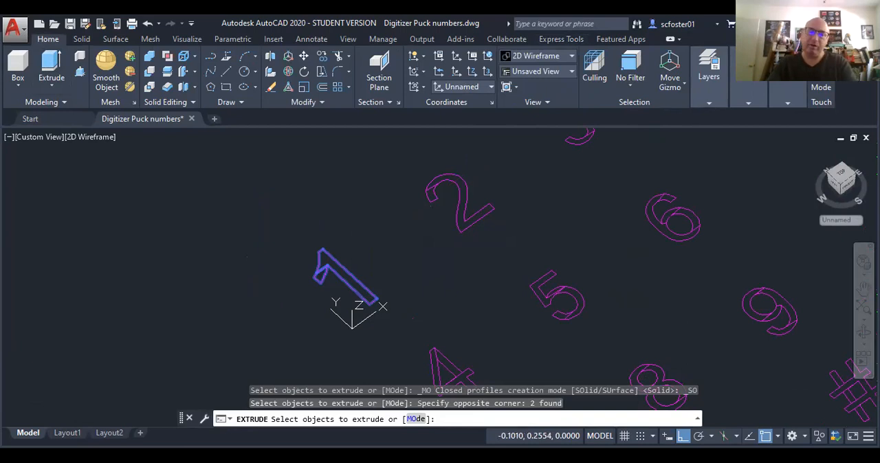
right_click(275, 261)
click(304, 271)
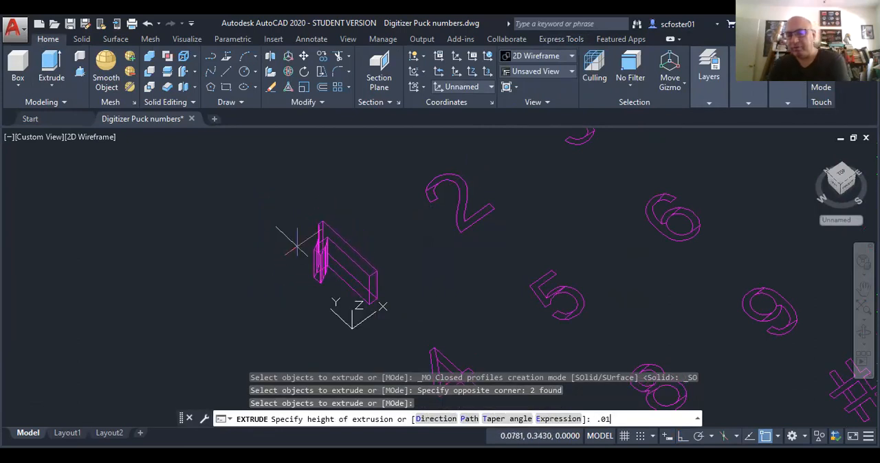
text(.01)
key(Return)
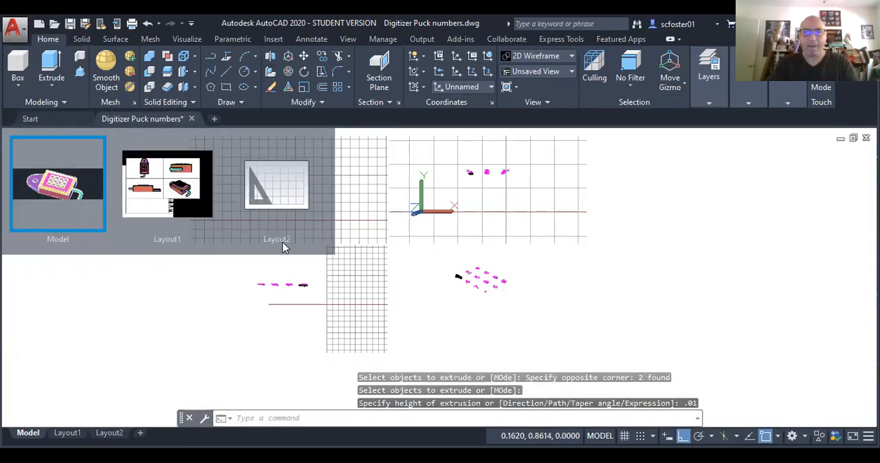
Step: Union the two extruded parts of the digit 1 into a single solid
scroll(309, 265, up, 8)
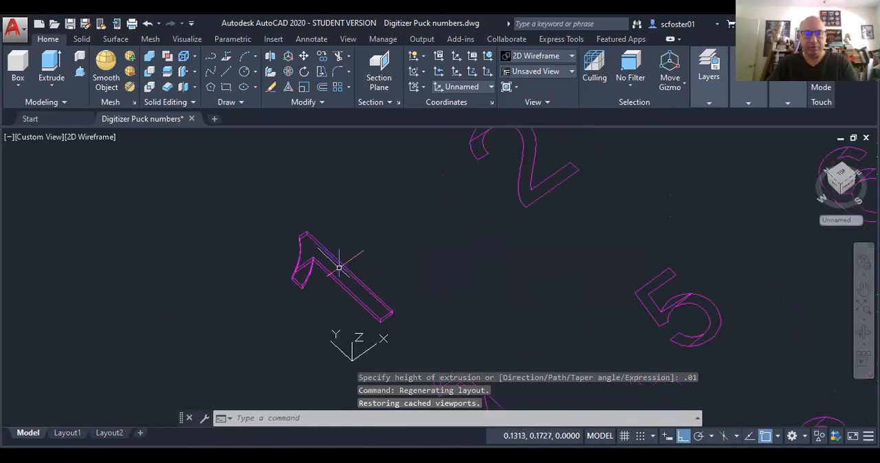
click(306, 256)
click(336, 247)
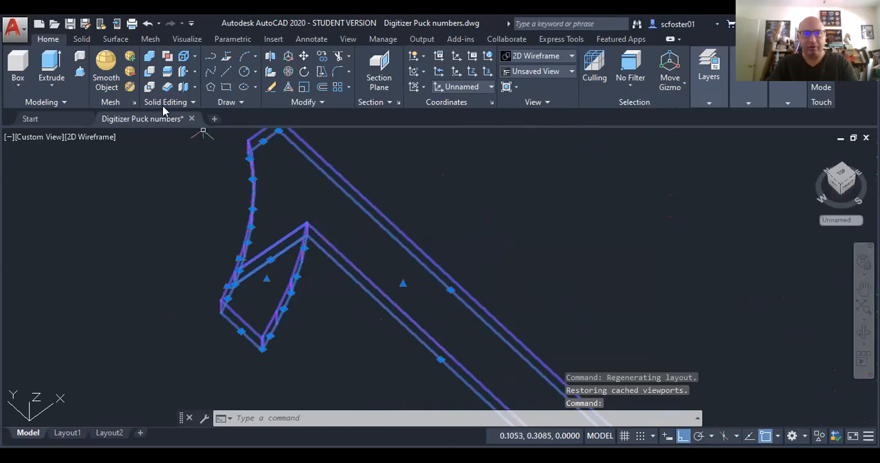
click(149, 61)
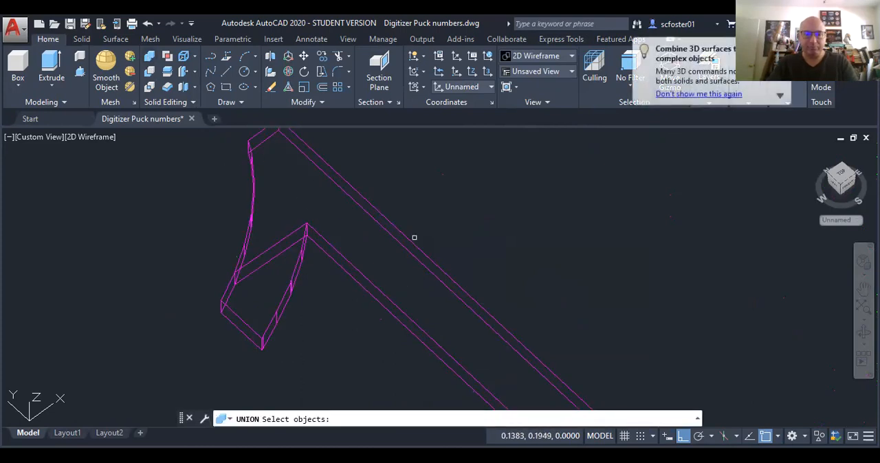
click(431, 226)
click(209, 308)
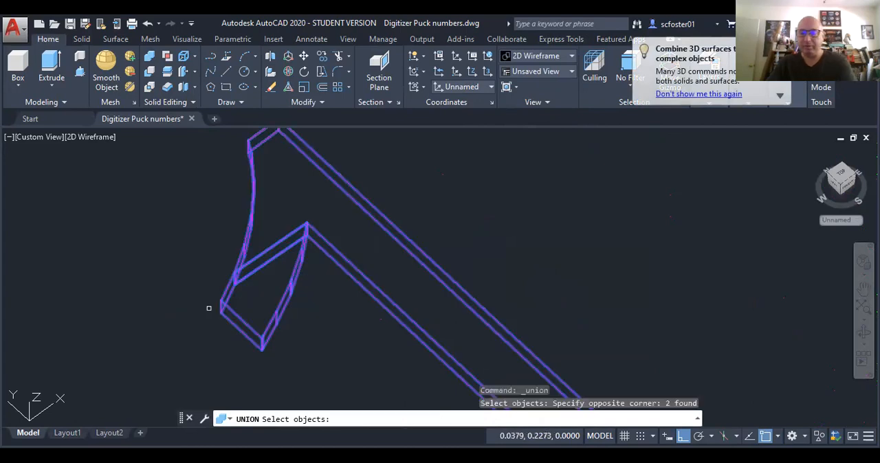
key(Return)
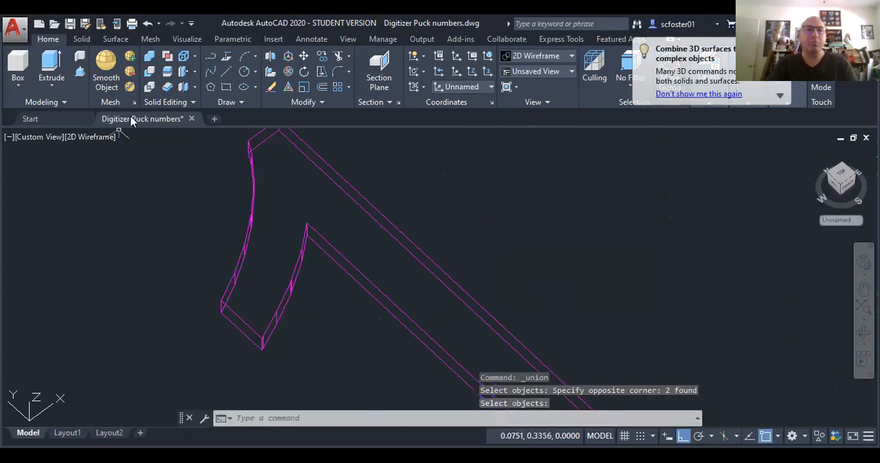
Step: Move the top face of the digit 1 solid up by .01 along Z, using a corner of that face as base point
click(193, 71)
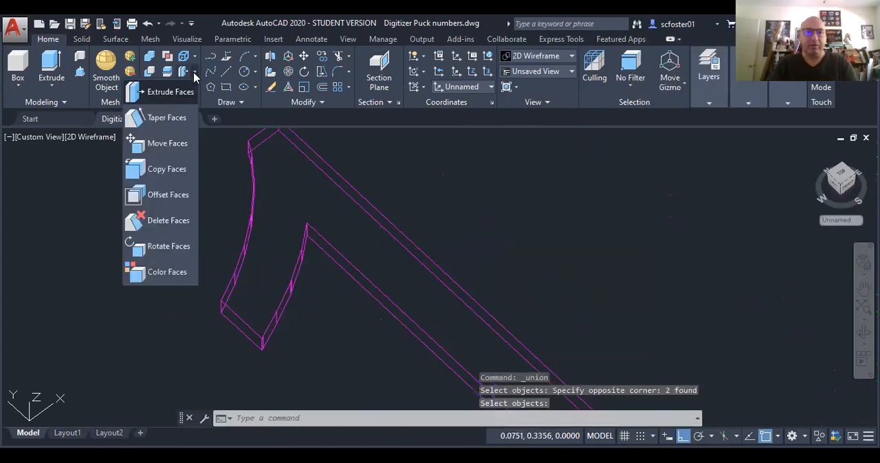
click(178, 142)
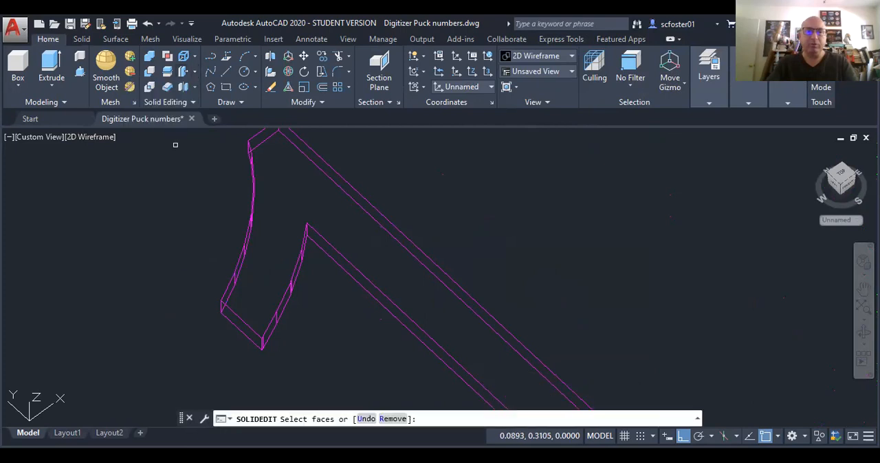
click(291, 184)
key(Return)
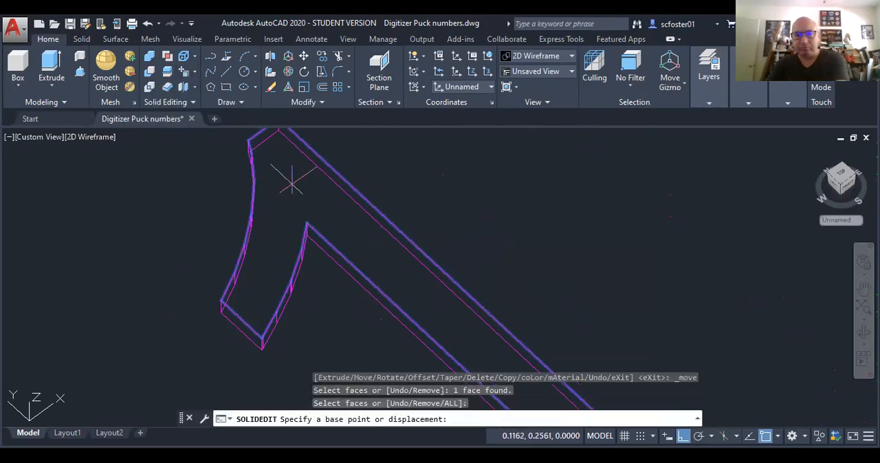
click(307, 221)
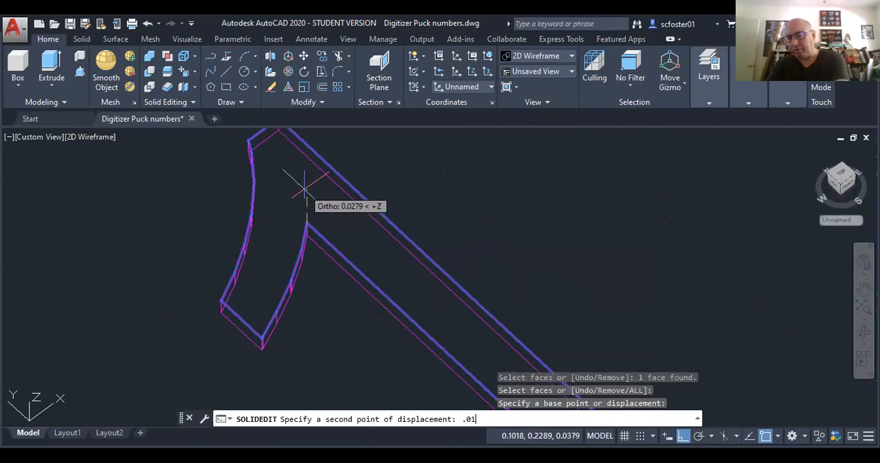
key(Return)
key(Return)
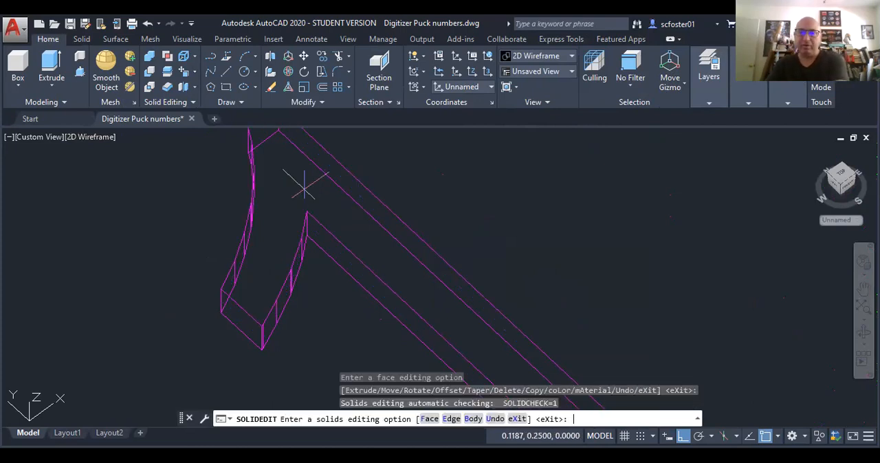
Step: Restore the layers hidden by the isolation of the TEXT layer
scroll(199, 200, down, 4)
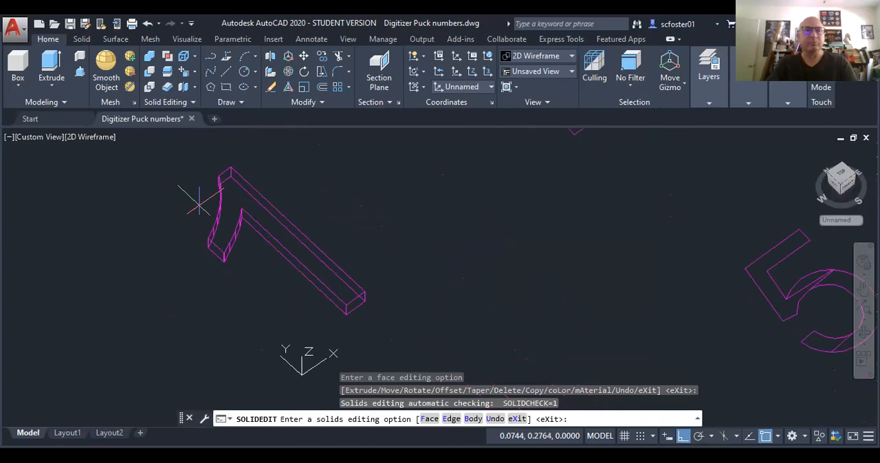
click(710, 94)
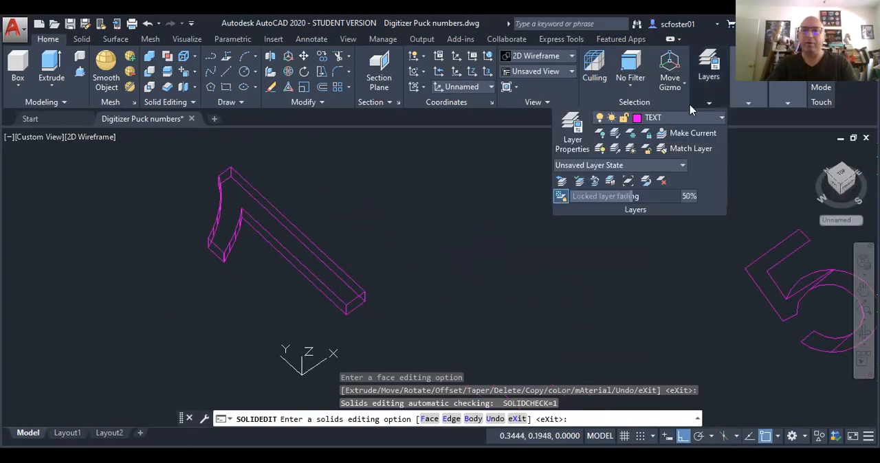
click(614, 149)
Step: Display the model in the X-Ray visual style and view the digit 1 button from a lower angle
click(95, 139)
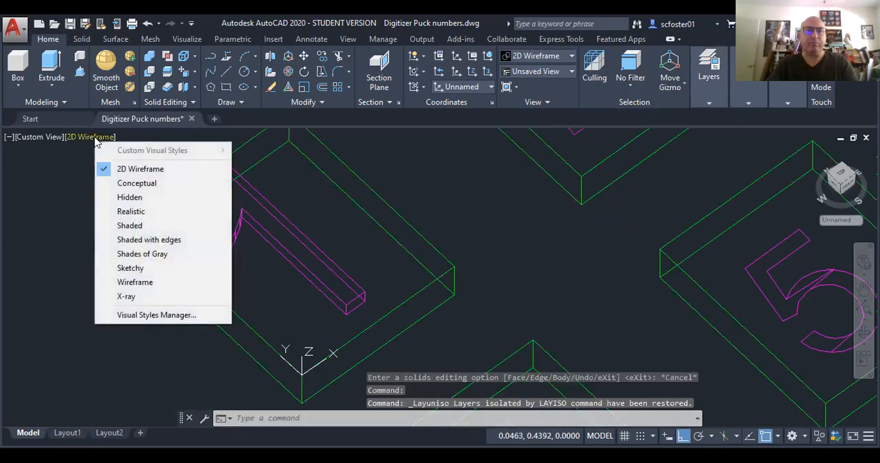
click(132, 296)
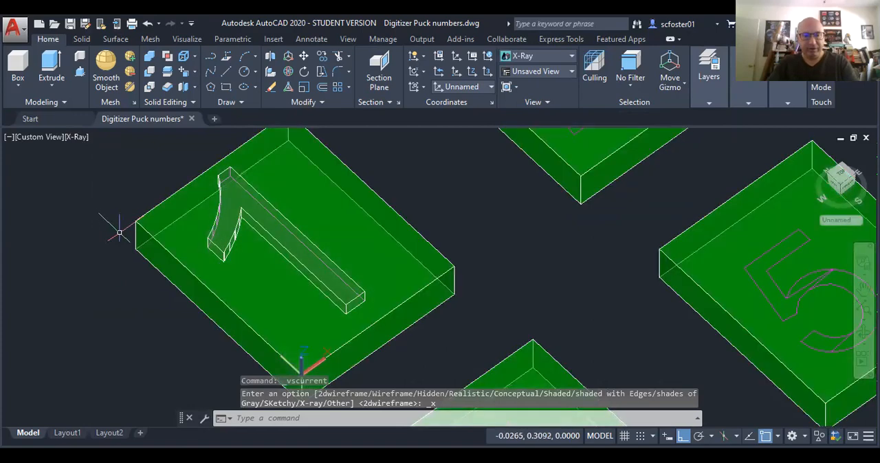
shift+middle_drag(124, 234, 134, 190)
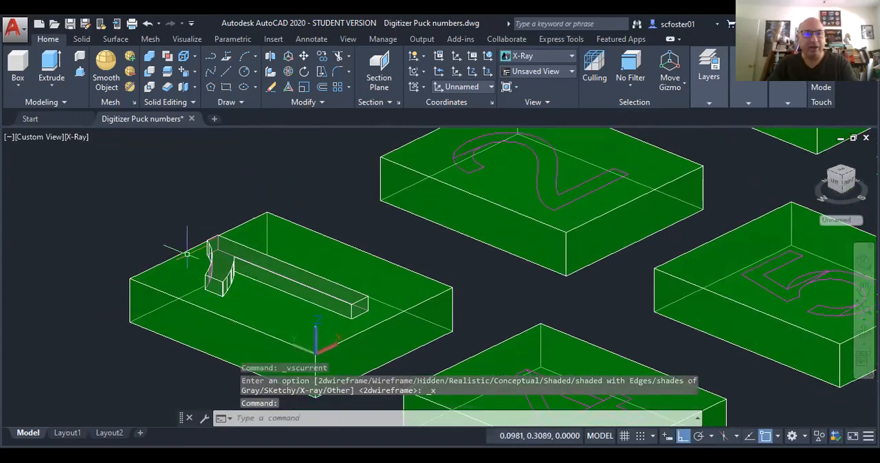
scroll(200, 259, up, 3)
click(242, 187)
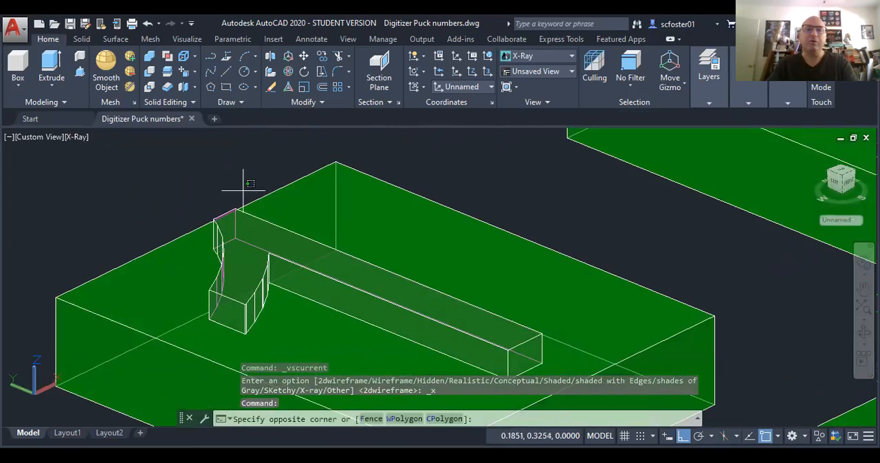
click(206, 245)
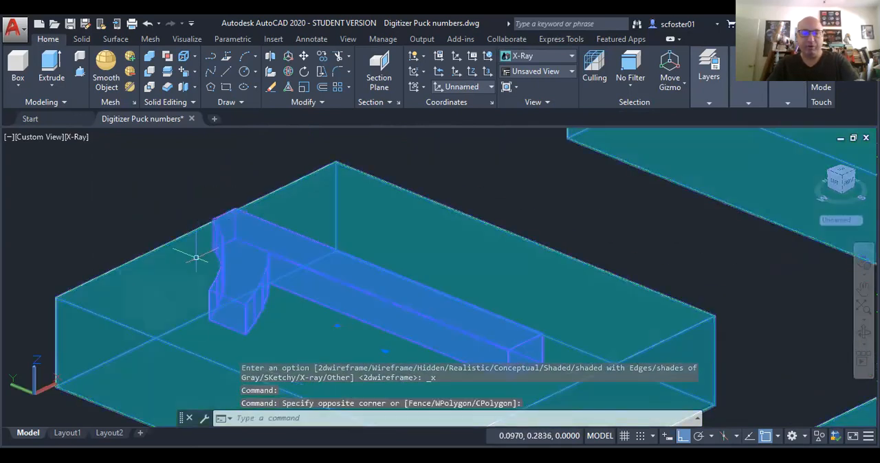
key(Escape)
key(Escape)
key(Escape)
Step: Move the digit 1 solid down along Z by .01 so it sinks into its button
click(225, 232)
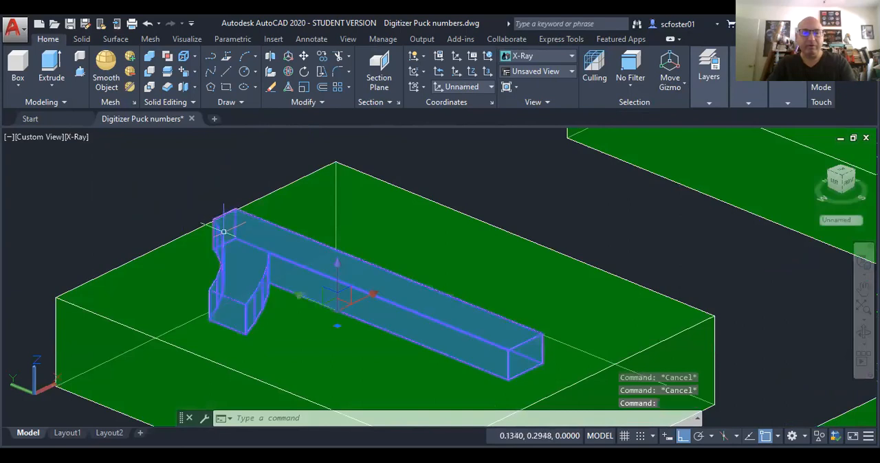
text(m)
key(Return)
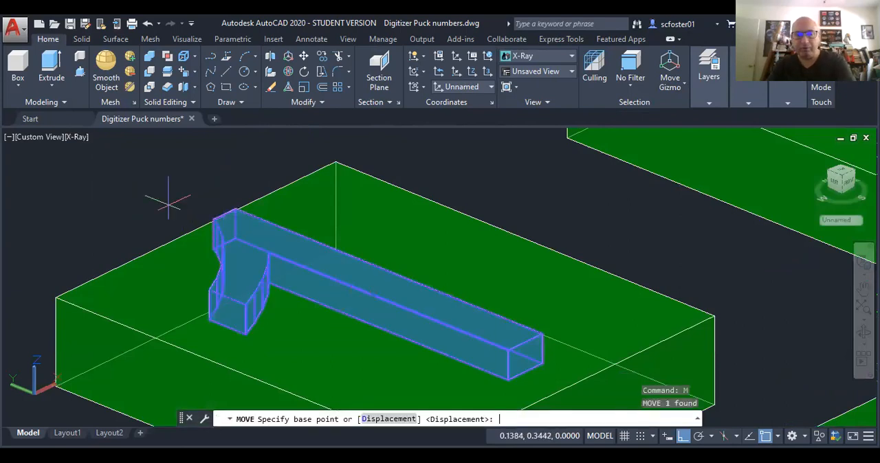
click(177, 172)
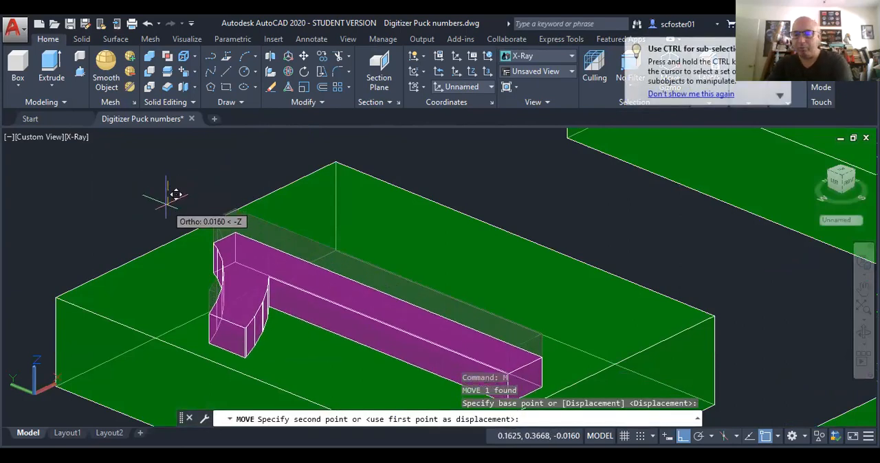
text(.01)
key(Return)
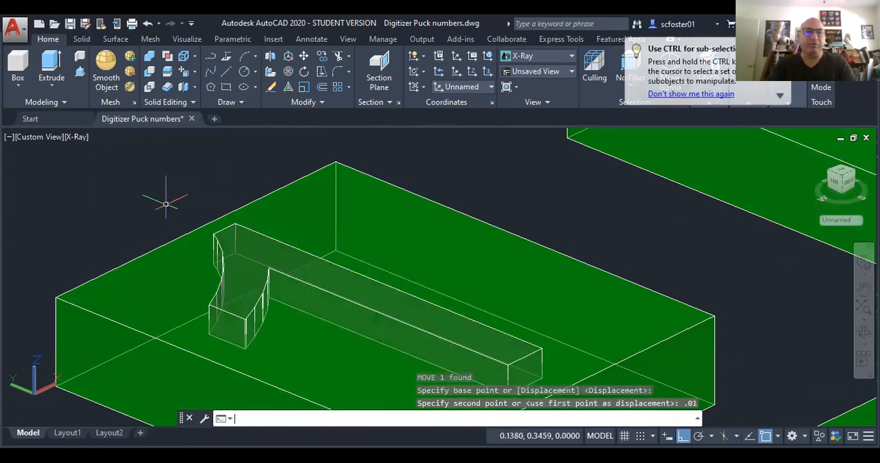
Step: Try to subtract from the button array, choosing the whole array as the object to subtract from
text(su)
key(Return)
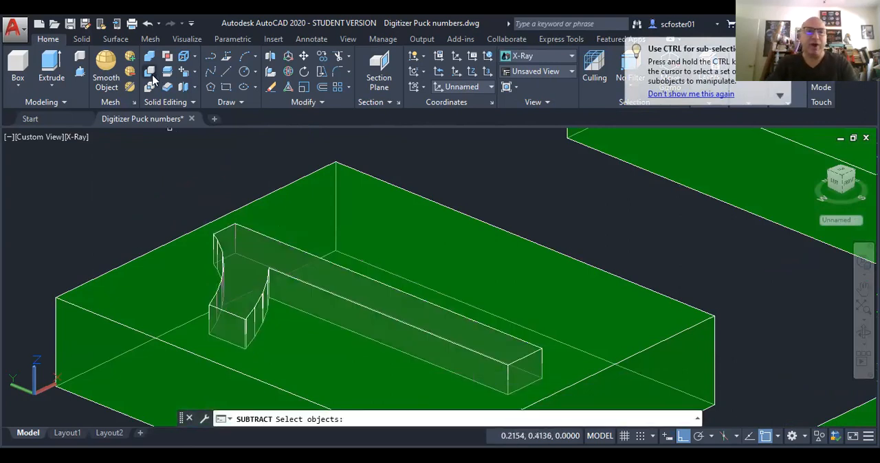
click(180, 239)
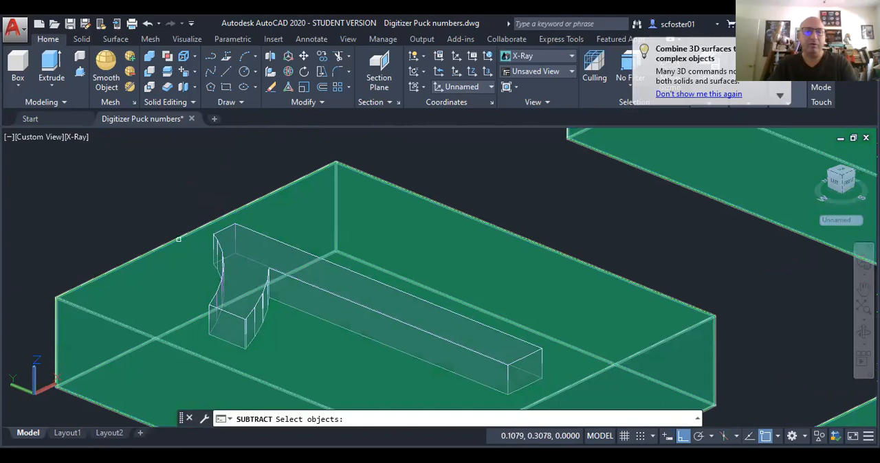
click(179, 239)
key(Return)
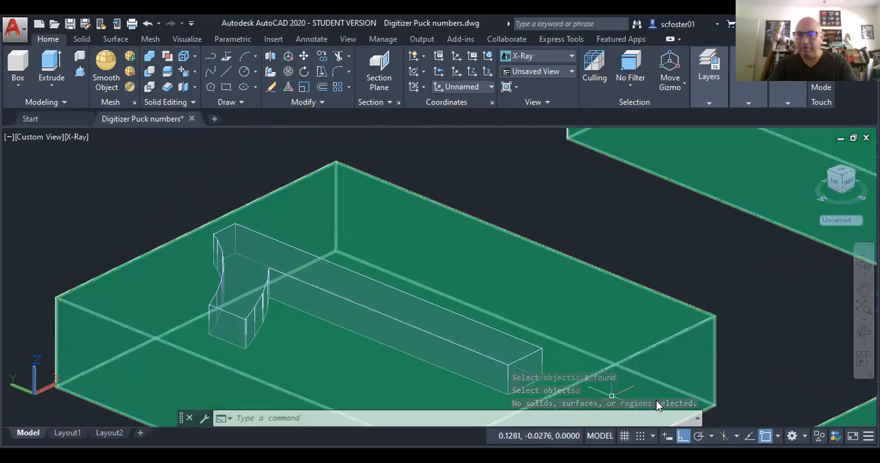
click(128, 220)
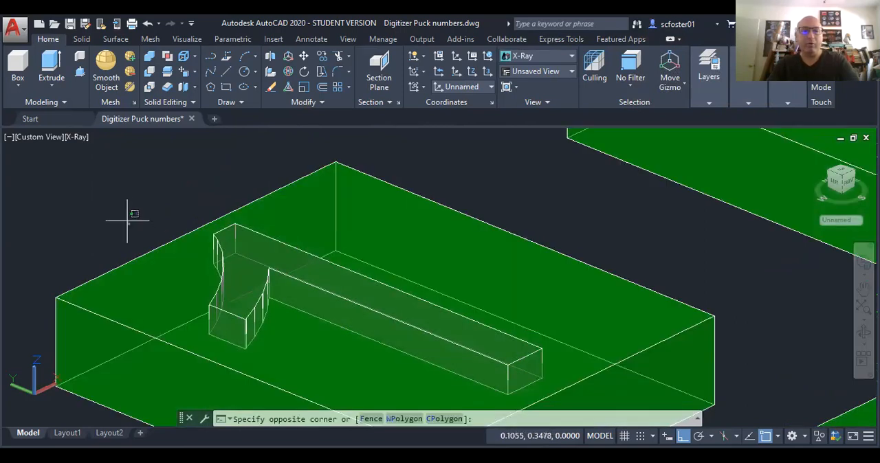
key(Escape)
key(Escape)
Step: Explode the rectangular array of buttons into separate solids
scroll(127, 220, down, 4)
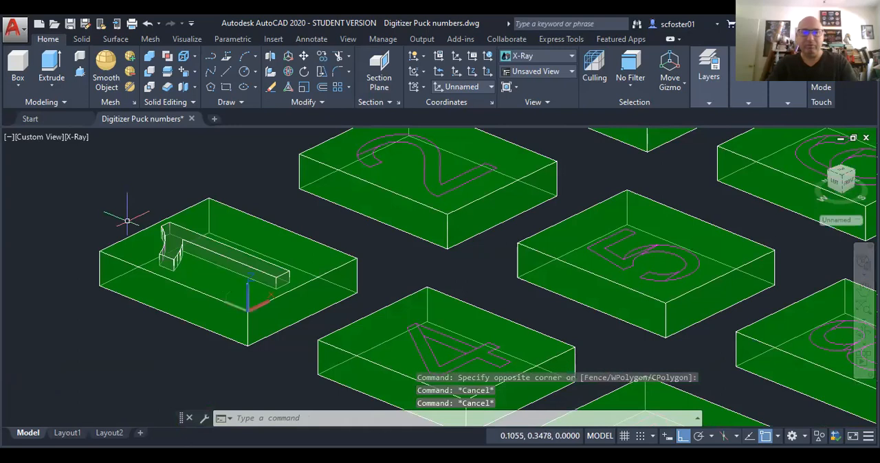
key(ctrl+a)
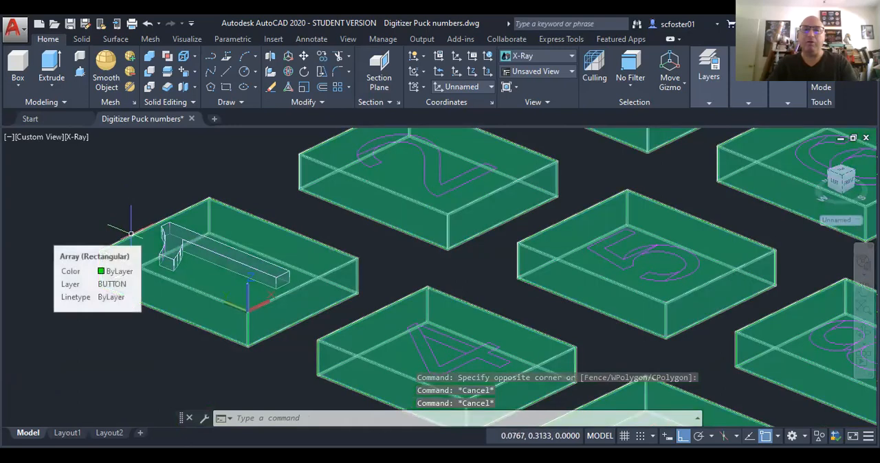
click(131, 233)
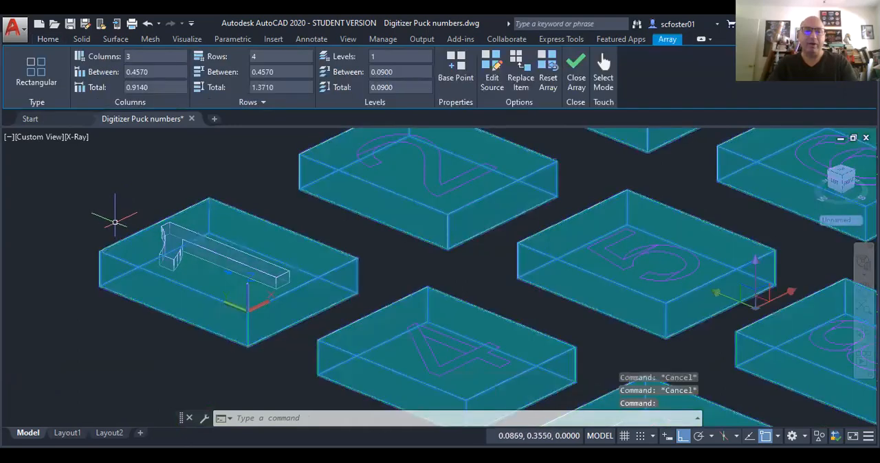
text(x)
key(Return)
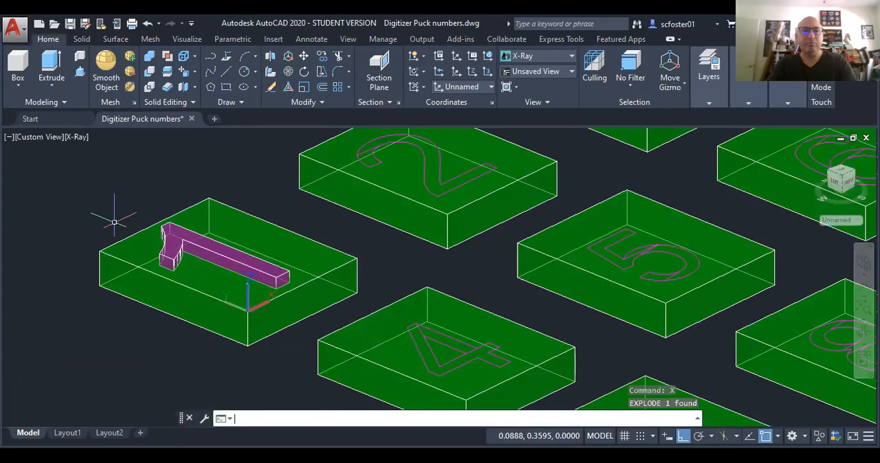
click(126, 237)
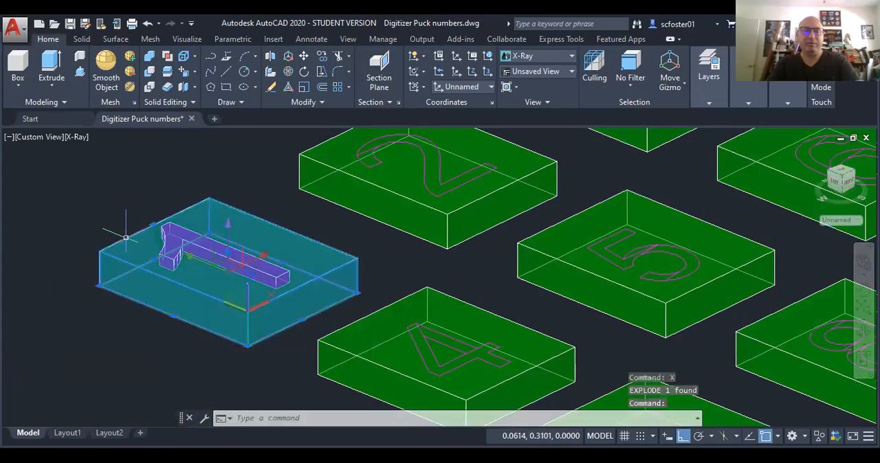
key(Escape)
Step: Subtract the digit 1 solid from the button beneath it to engrave the number
click(149, 71)
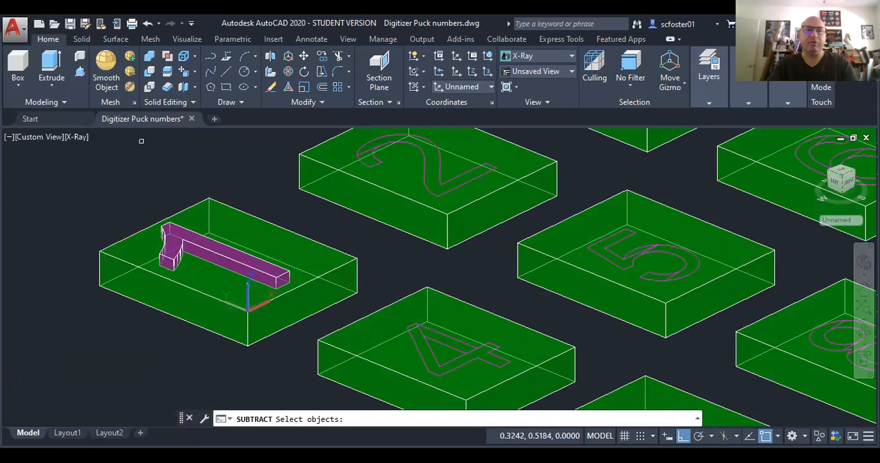
click(142, 229)
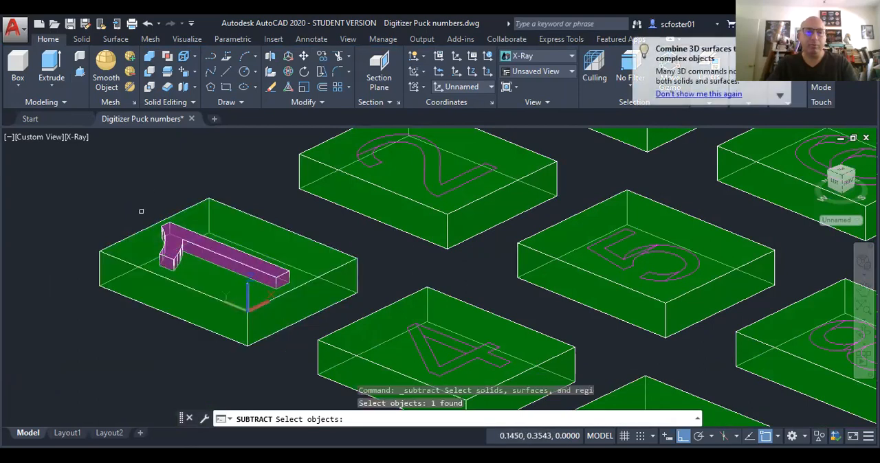
key(Return)
click(172, 236)
key(Return)
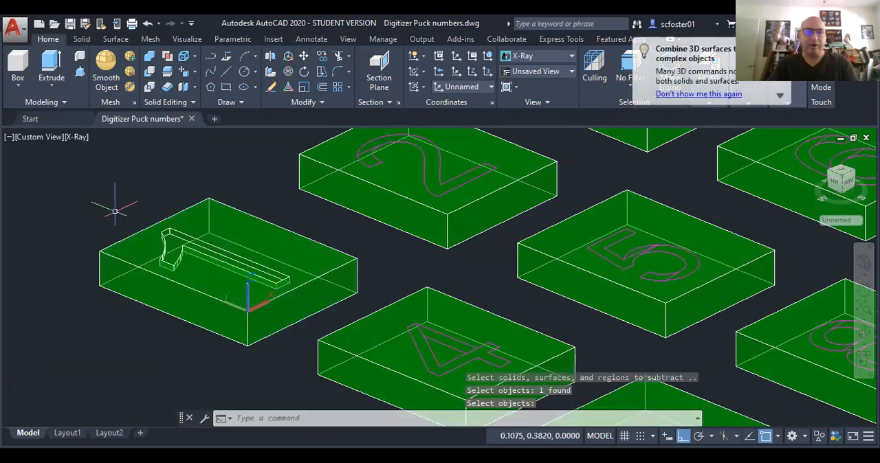
Step: Display the model in the Conceptual visual style and inspect the engraved digit 1 up close
click(77, 139)
click(121, 190)
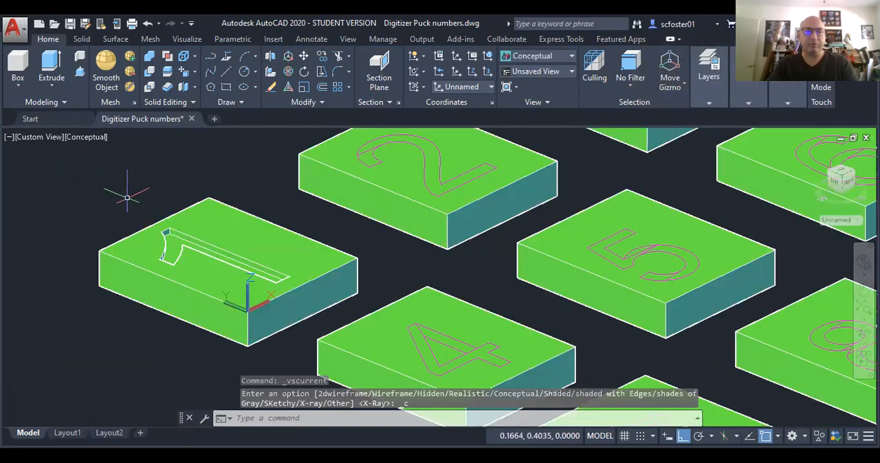
shift+middle_drag(189, 241, 184, 264)
scroll(177, 230, up, 3)
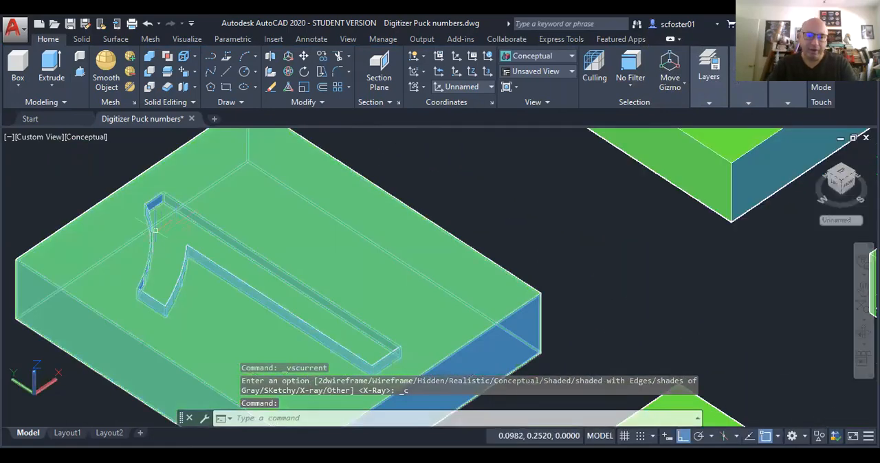
scroll(157, 227, up, 3)
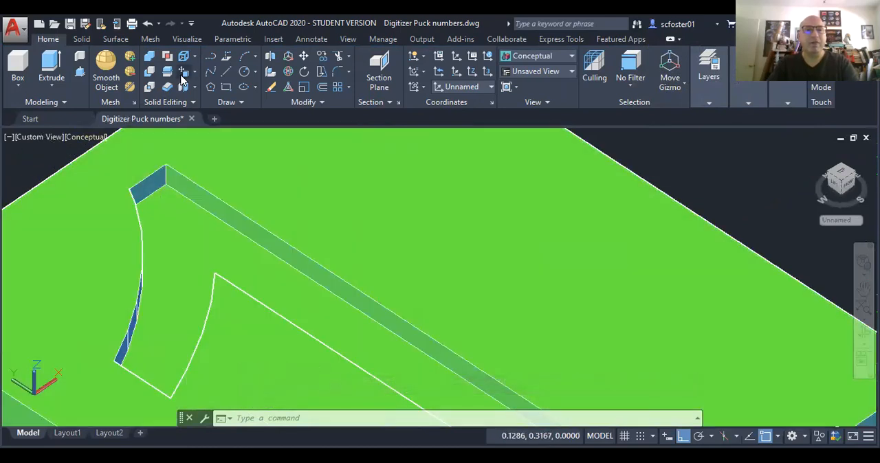
Step: Color the recessed floor face of the engraved digit 1 red
click(195, 73)
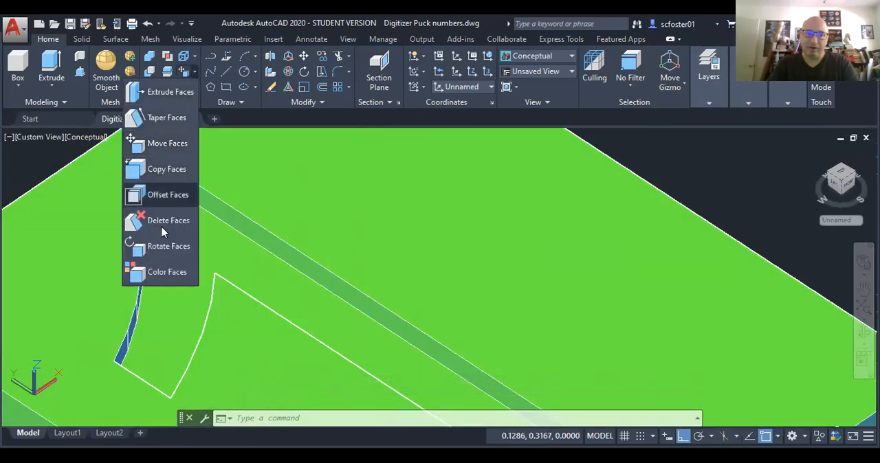
click(168, 272)
click(177, 247)
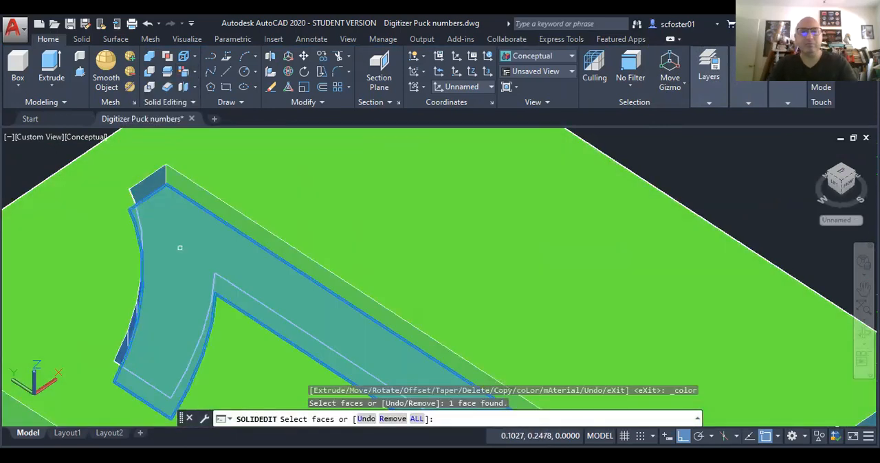
key(Return)
click(340, 250)
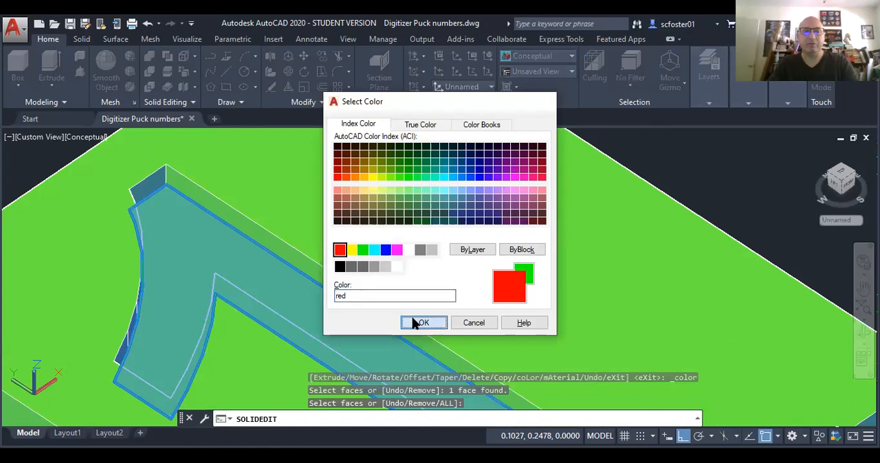
click(420, 322)
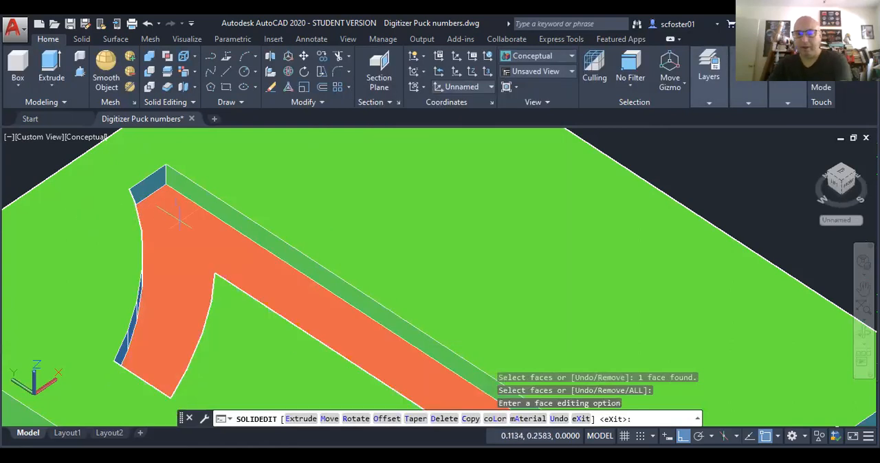
key(Return)
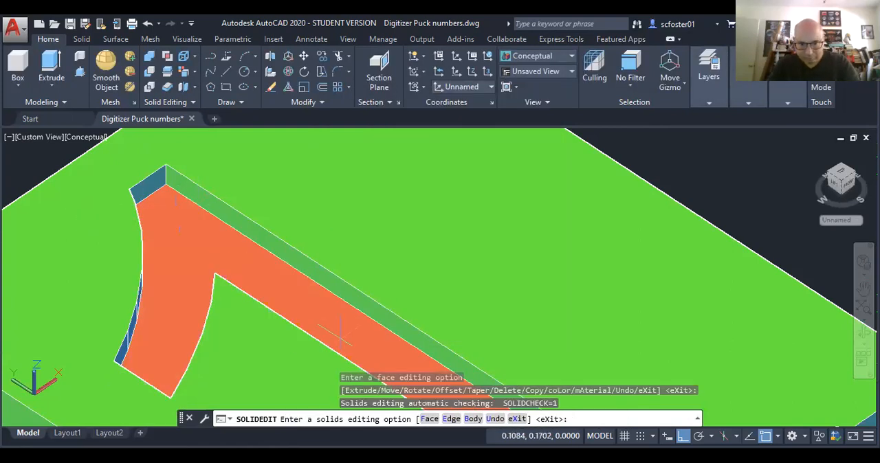
click(430, 419)
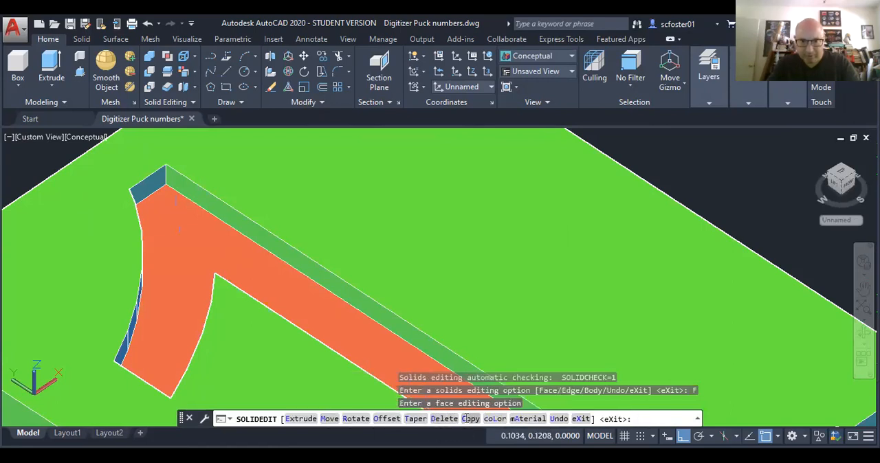
click(469, 420)
click(233, 221)
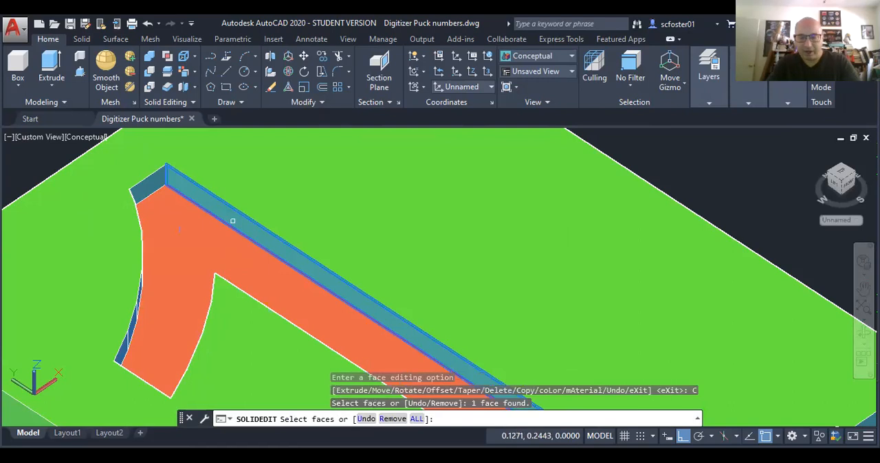
key(Return)
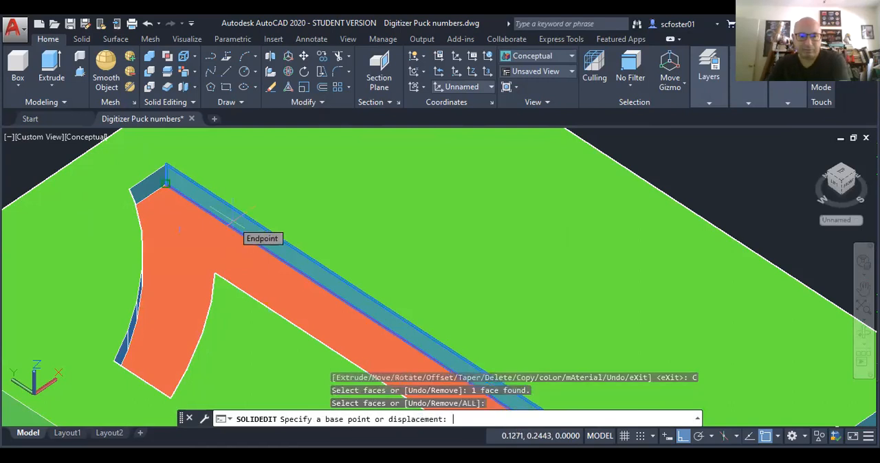
key(Return)
key(Escape)
key(Escape)
key(Escape)
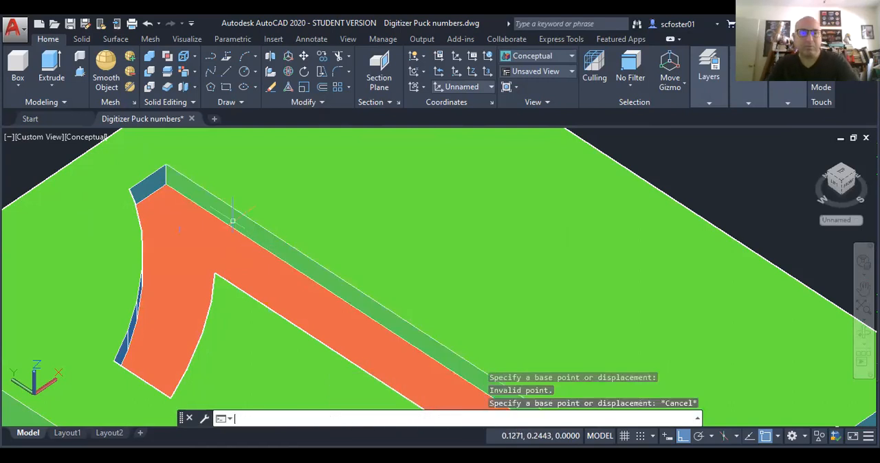
scroll(205, 241, down, 8)
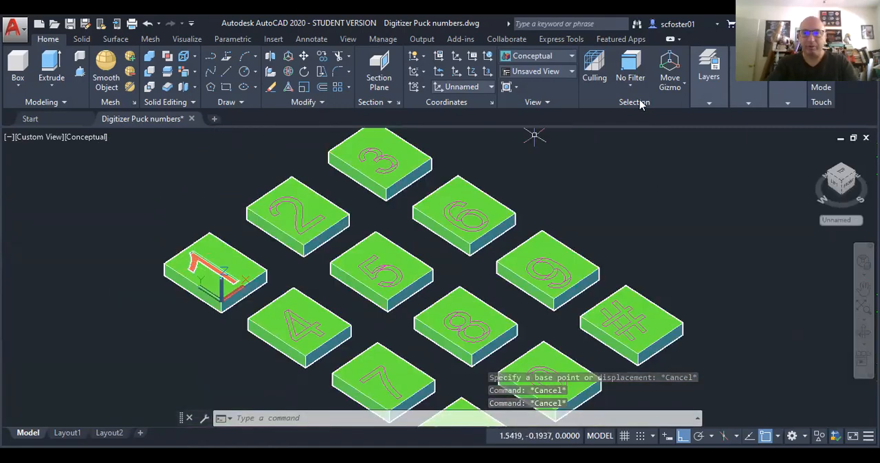
scroll(288, 207, up, 5)
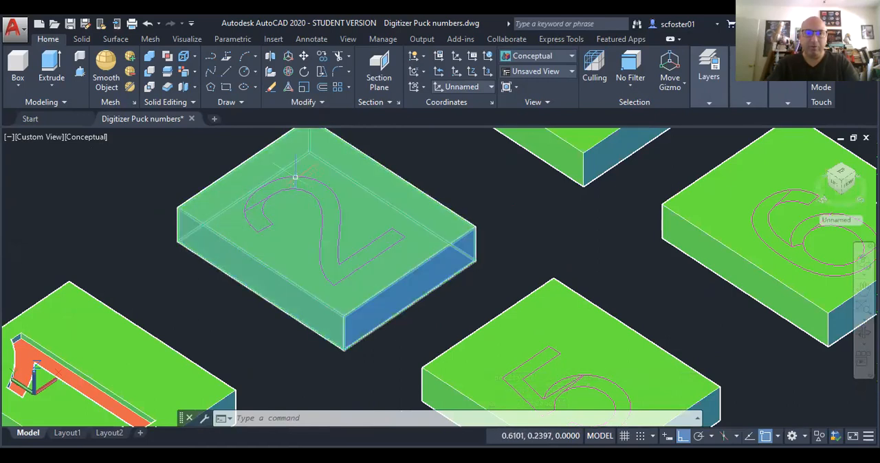
Step: Turn off the current BUTTON layer so that only the number outlines are displayed
mouse_move(295, 177)
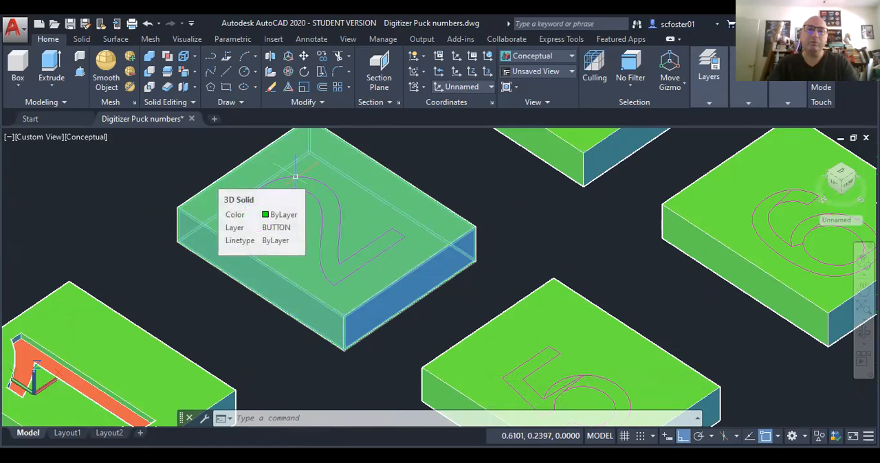
click(707, 85)
click(692, 121)
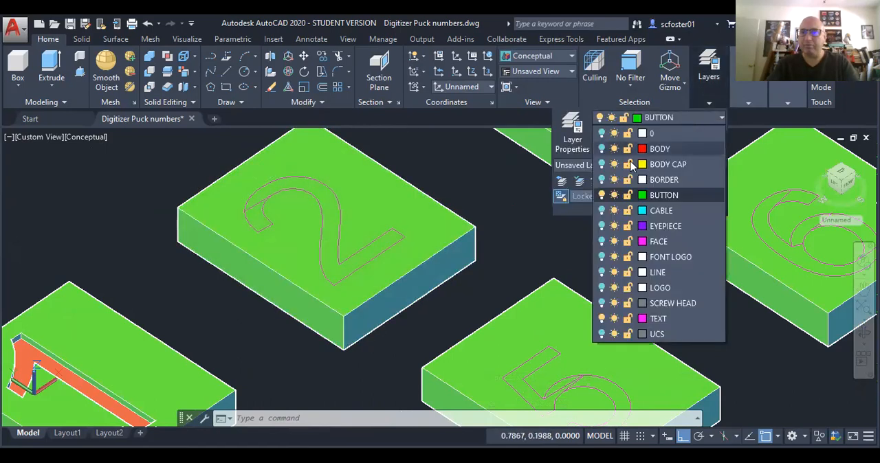
click(602, 195)
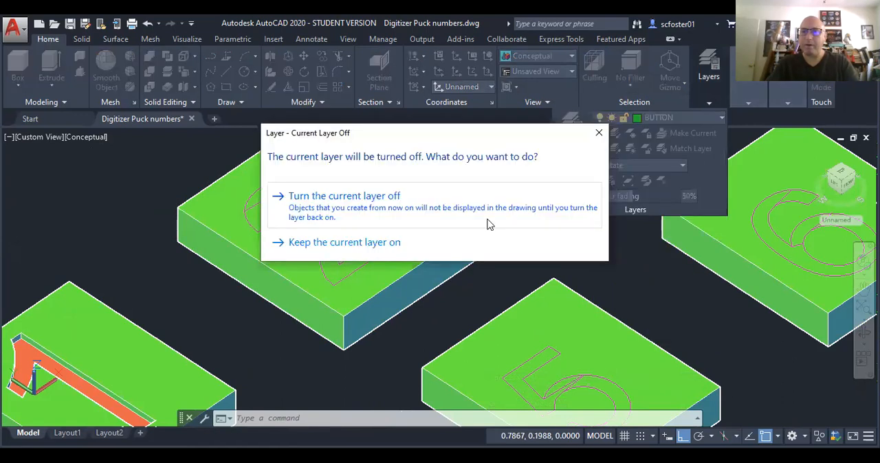
click(335, 200)
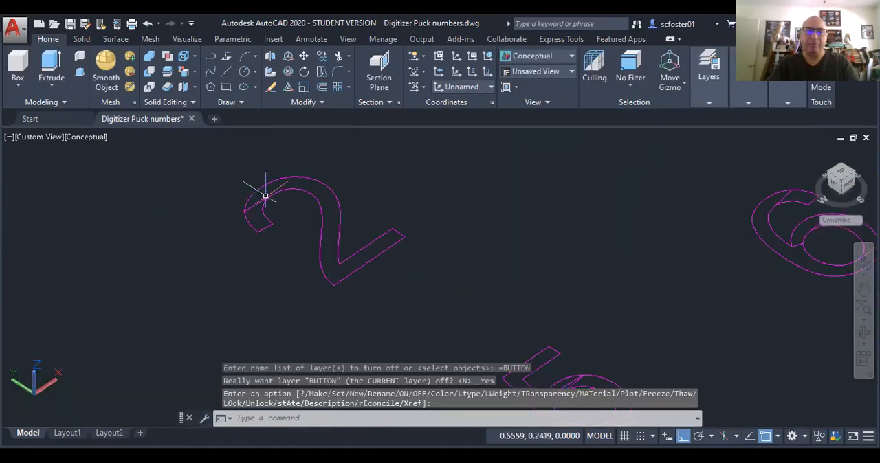
Step: Examine the keypad number outlines from the top and at an angle, from the digit 2 down to the symbol row
click(845, 173)
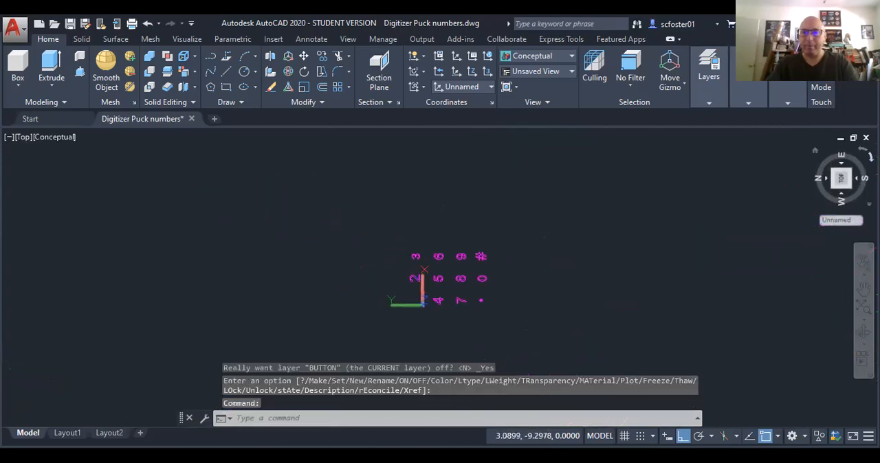
scroll(456, 255, up, 5)
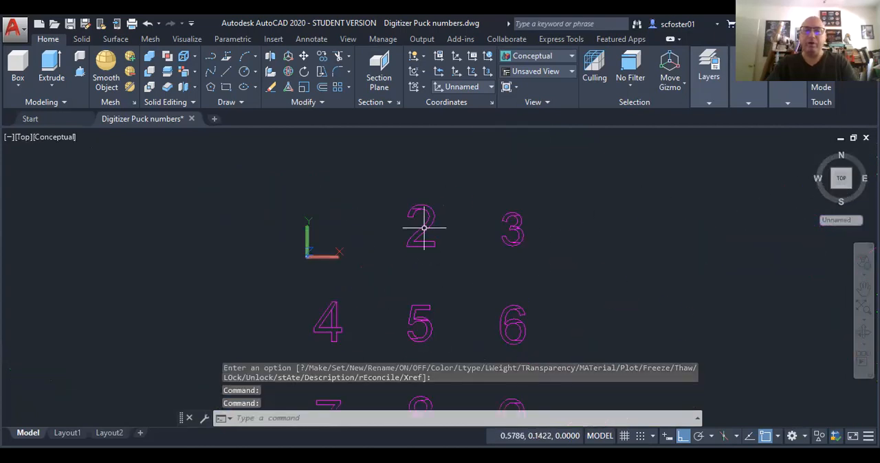
scroll(421, 226, up, 1)
scroll(416, 228, up, 1)
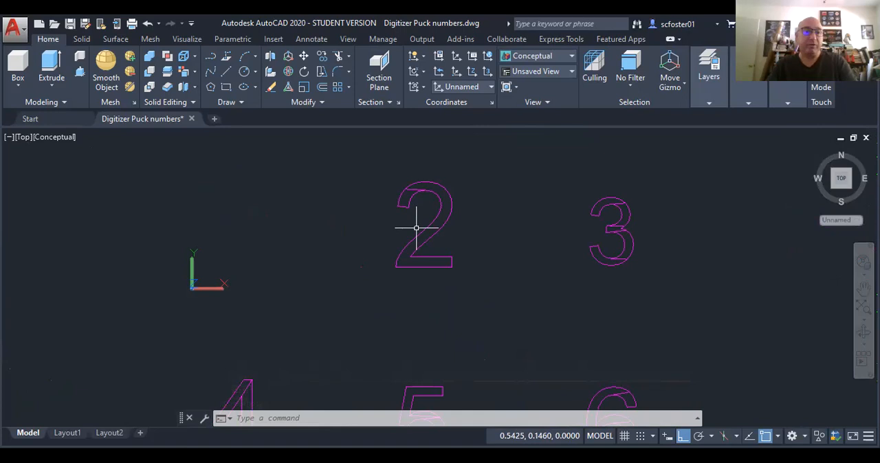
scroll(416, 228, down, 1)
scroll(353, 309, down, 1)
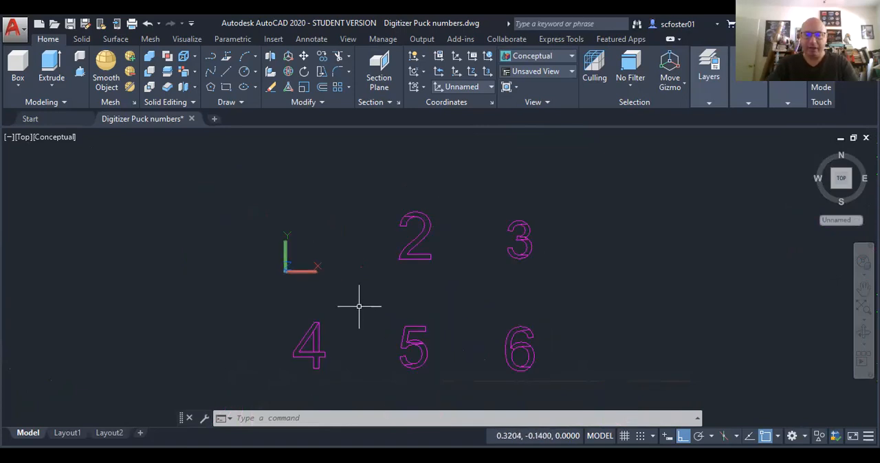
middle_drag(327, 365, 326, 160)
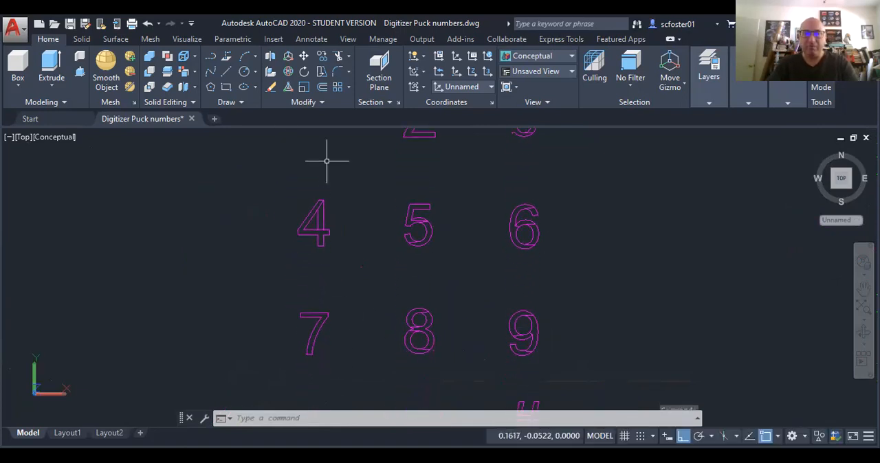
scroll(334, 186, down, 2)
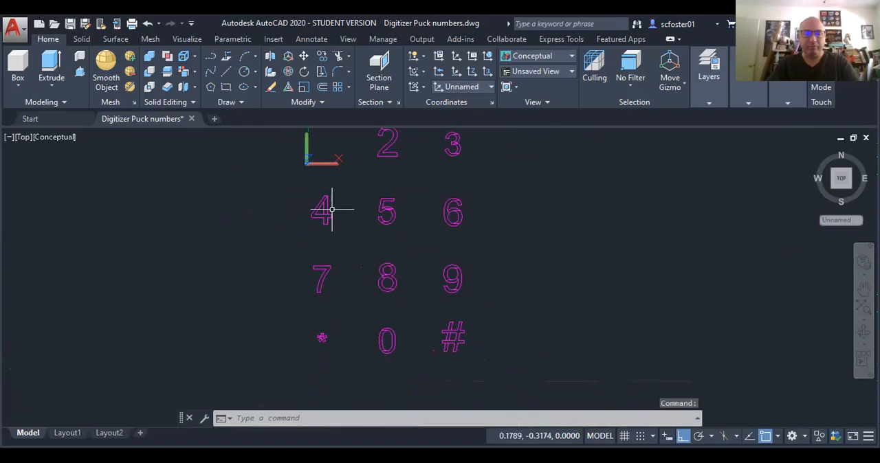
shift+middle_drag(329, 212, 320, 252)
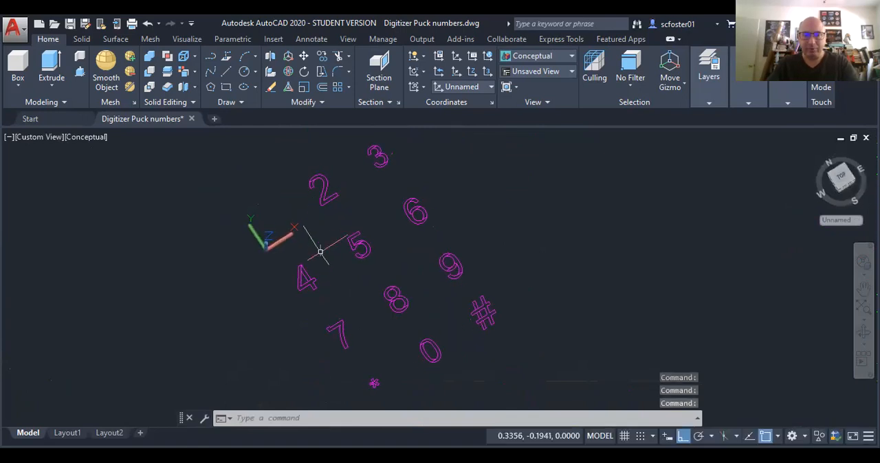
Step: Try to extrude both outlines of the digit 4 together
scroll(310, 295, up, 2)
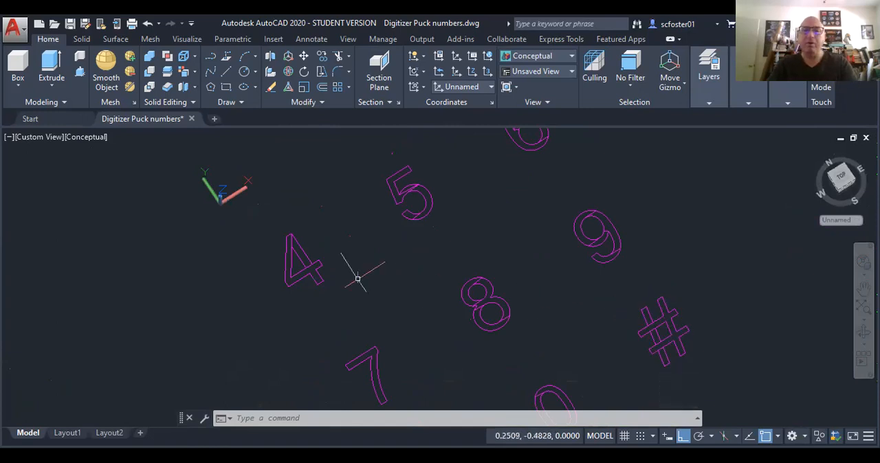
scroll(288, 260, up, 5)
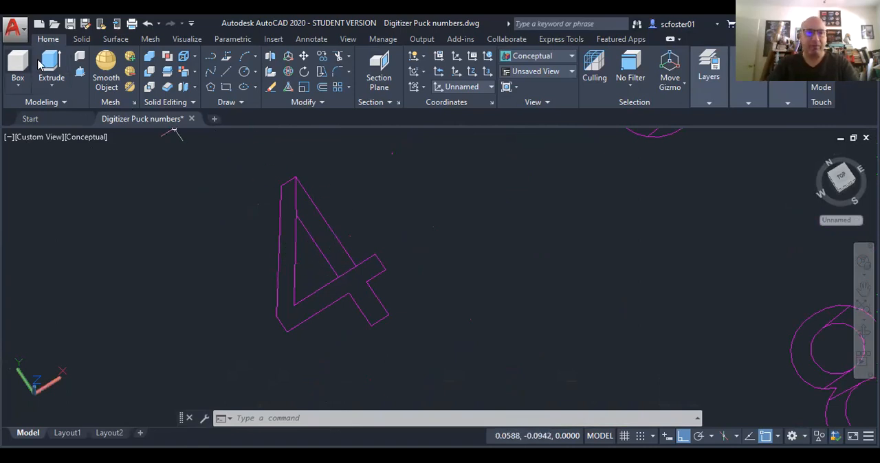
click(51, 63)
click(372, 225)
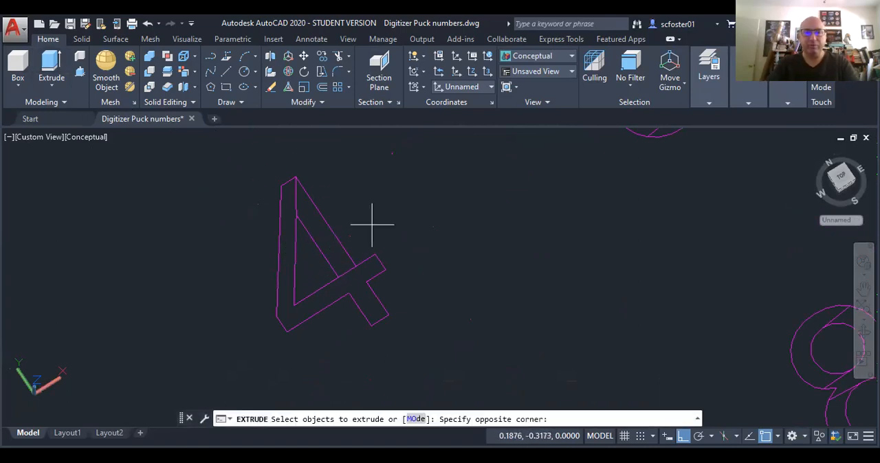
click(297, 296)
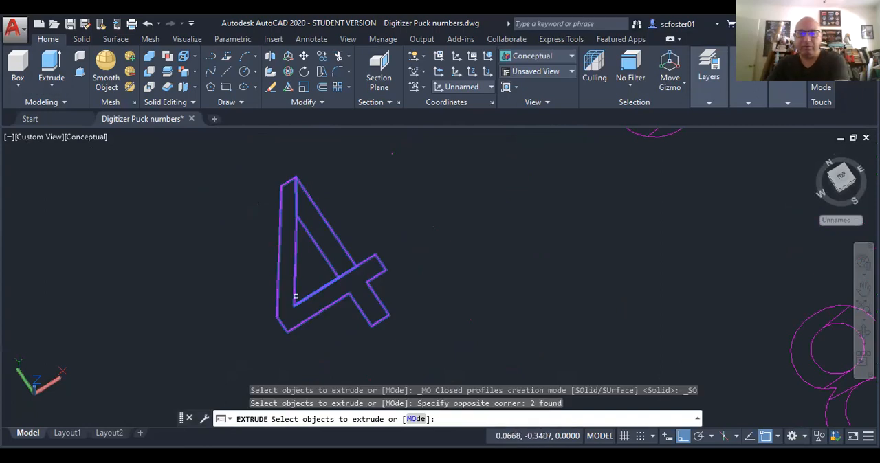
key(Return)
key(Escape)
key(Escape)
key(Escape)
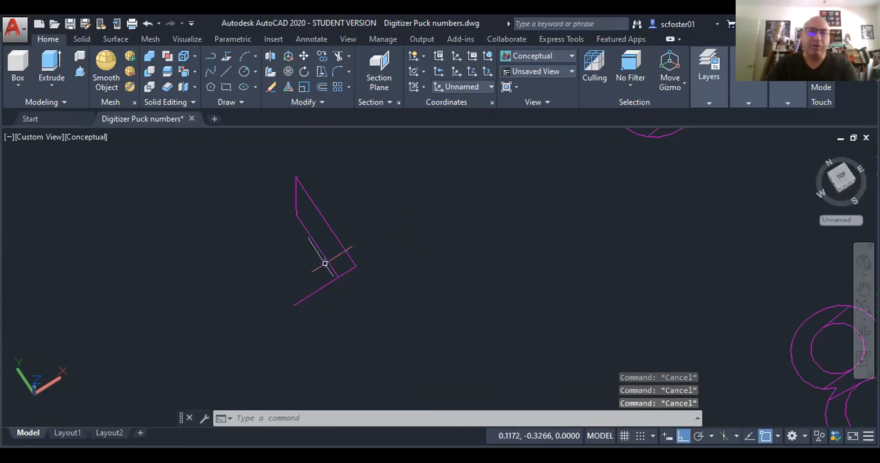
Step: Check the remaining open outline of the digit 4 and undo the extrusion attempt
scroll(320, 275, up, 5)
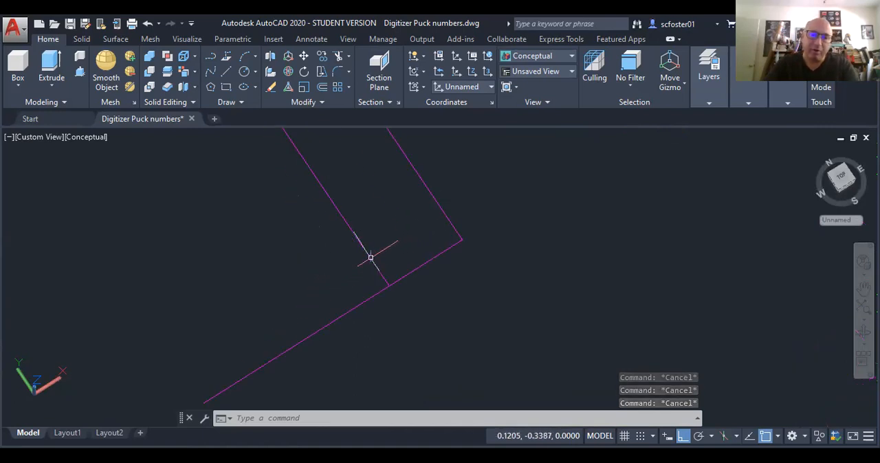
click(369, 256)
scroll(361, 290, down, 3)
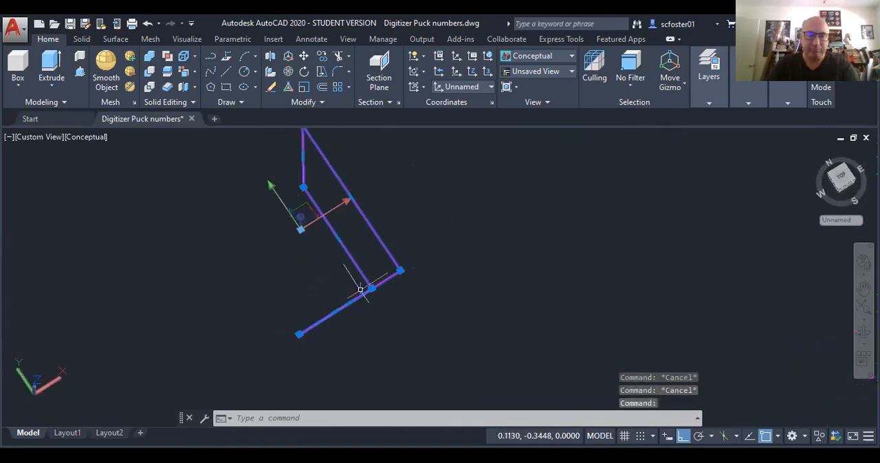
key(Escape)
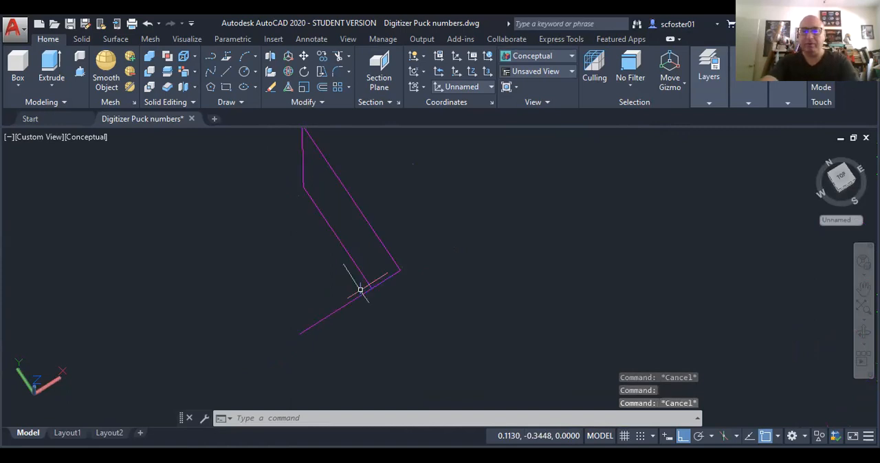
text(u)
key(Return)
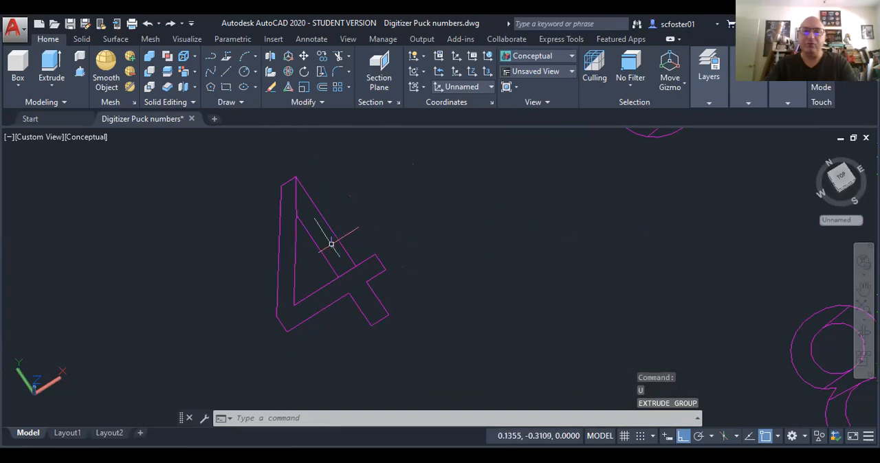
Step: Examine the inner outline of the digit 4 and look at it closely in the Top view
mouse_move(319, 246)
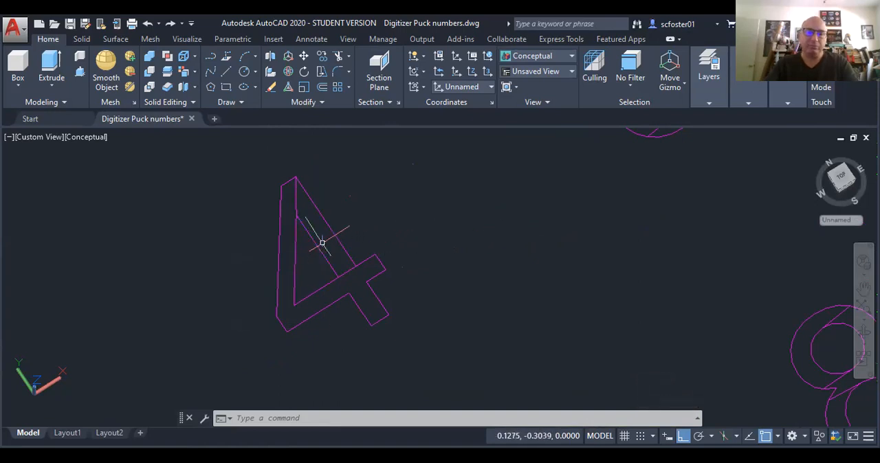
click(318, 245)
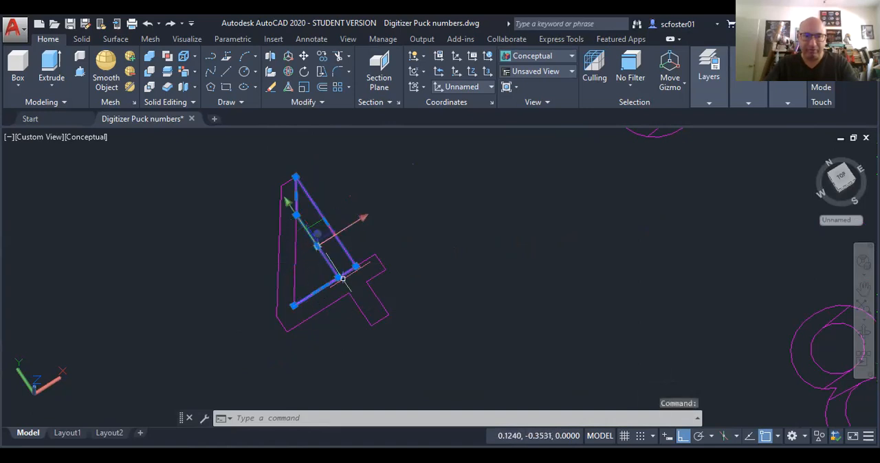
click(838, 176)
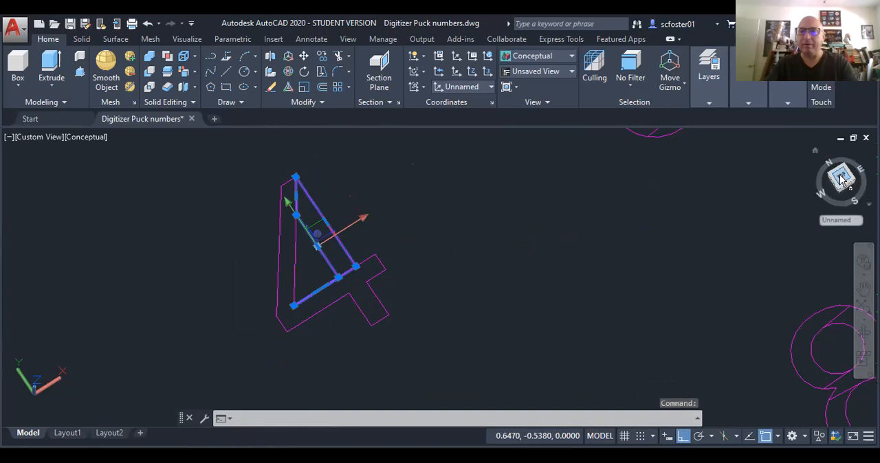
key(Escape)
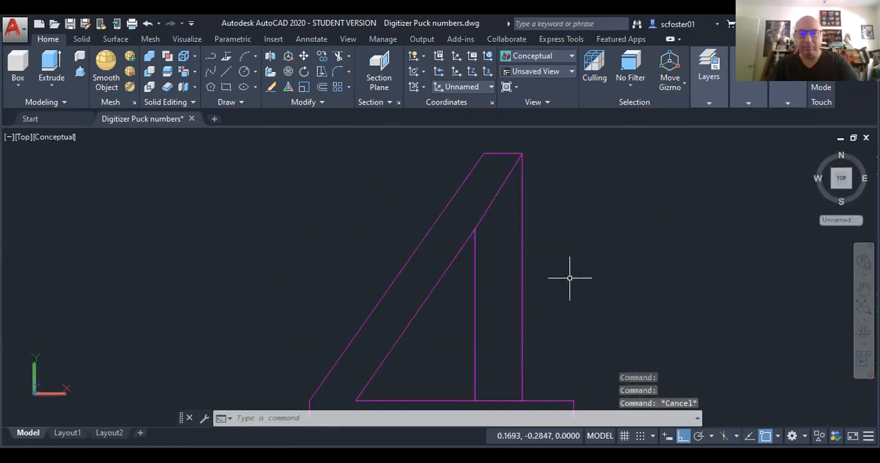
middle_drag(557, 286, 557, 286)
drag(557, 286, 550, 264)
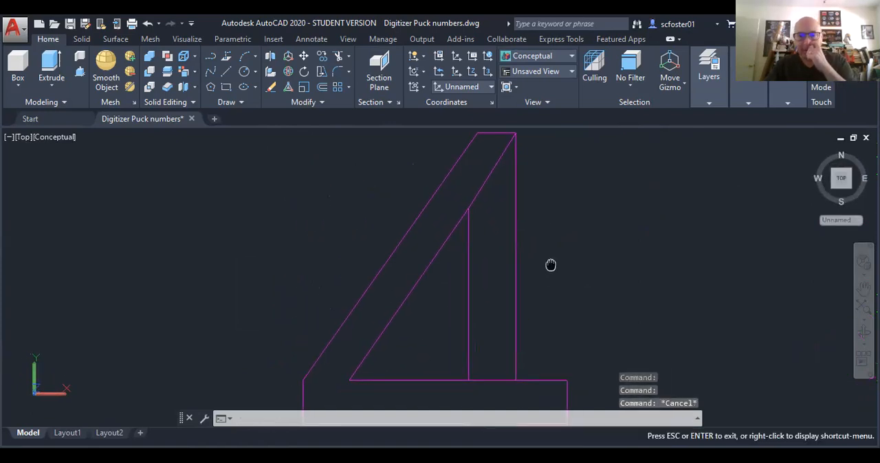
key(Escape)
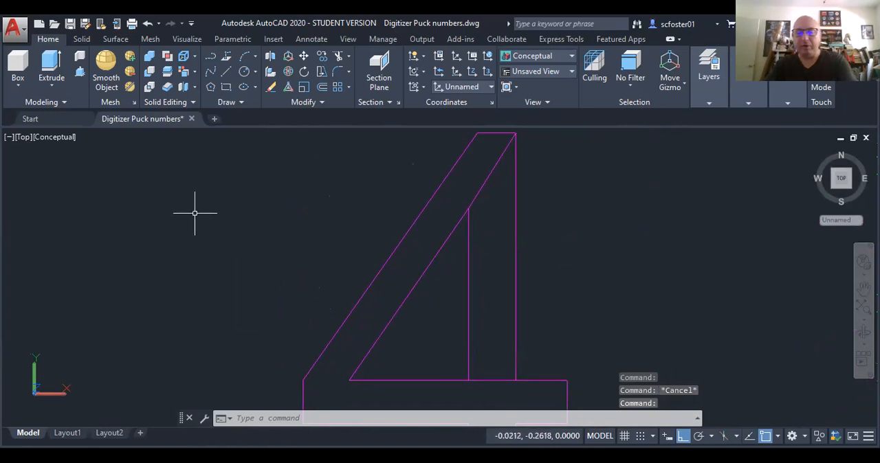
text(pl)
key(Return)
key(Escape)
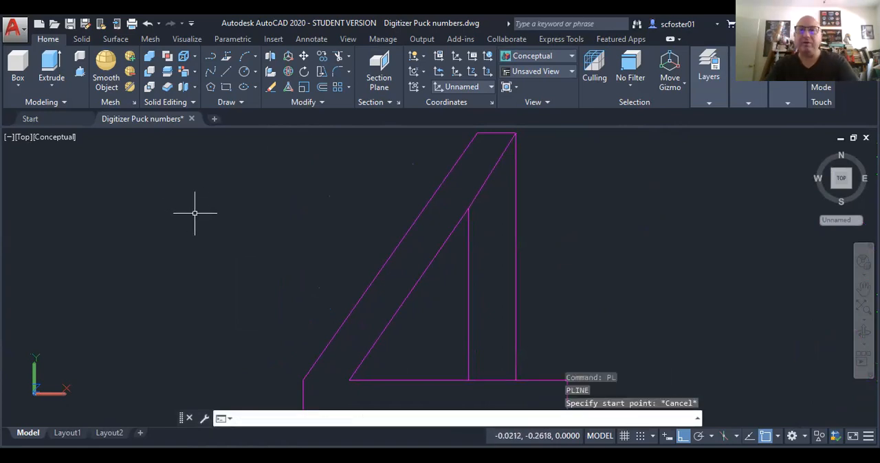
Step: Make TEXT the current layer
mouse_move(711, 65)
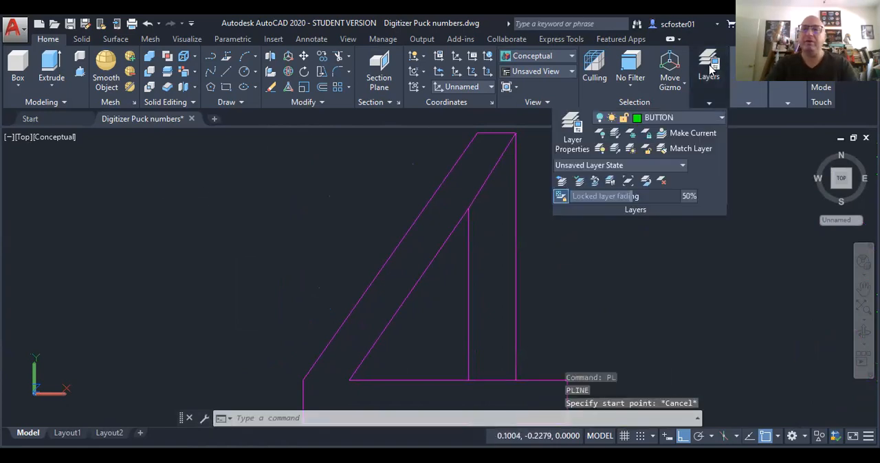
click(682, 120)
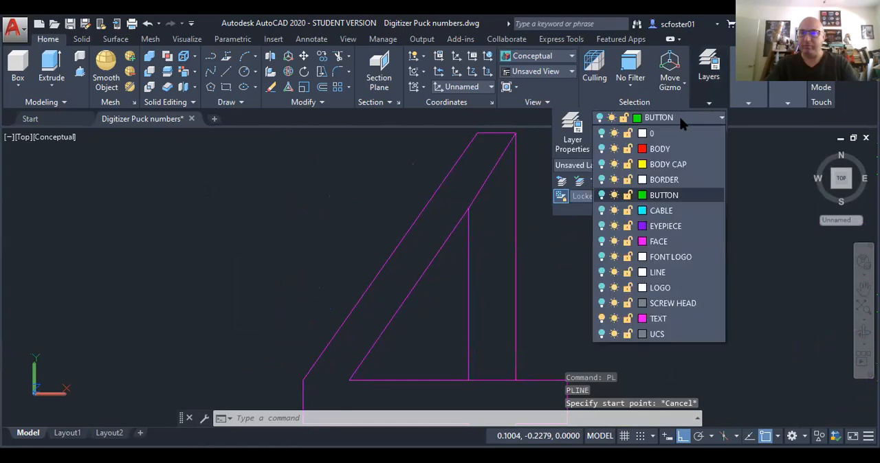
click(662, 322)
click(276, 232)
click(249, 211)
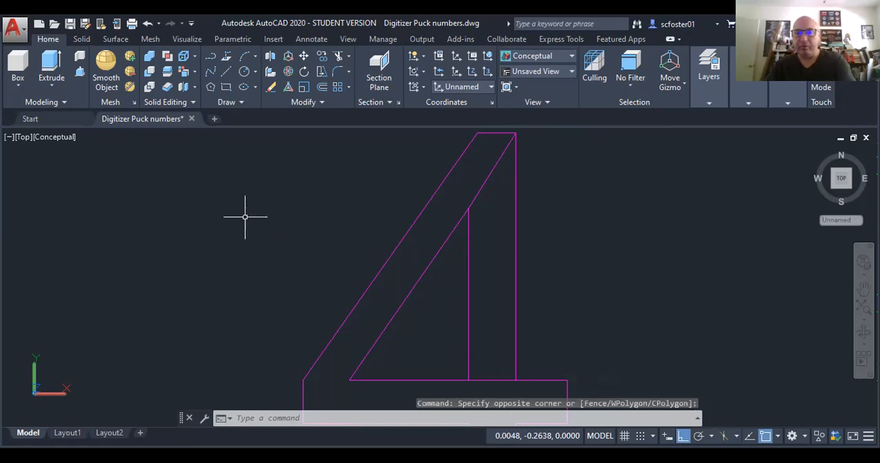
Step: Draw a closed four-sided polyline tracing the upright stem of the digit 4 above its crossbar
text(pl)
key(Return)
click(516, 379)
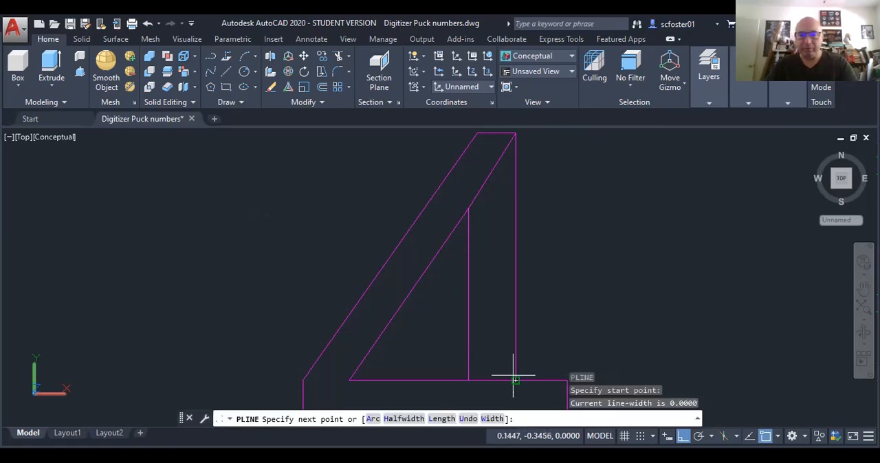
click(515, 152)
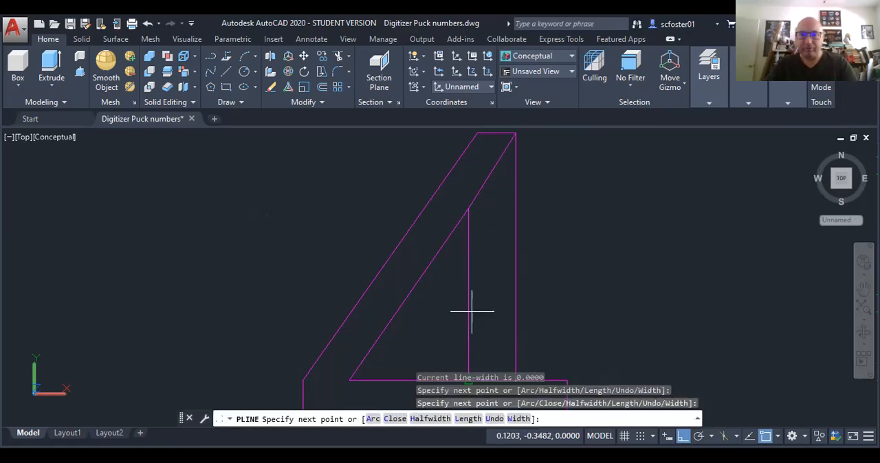
click(468, 378)
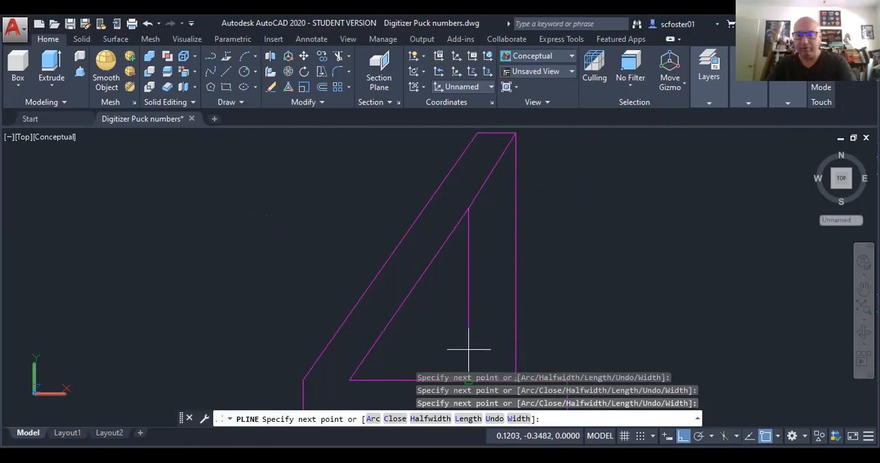
text(c)
key(Return)
Step: Erase the original open inner outline of the digit 4 that extends along the crossbar
scroll(482, 330, down, 3)
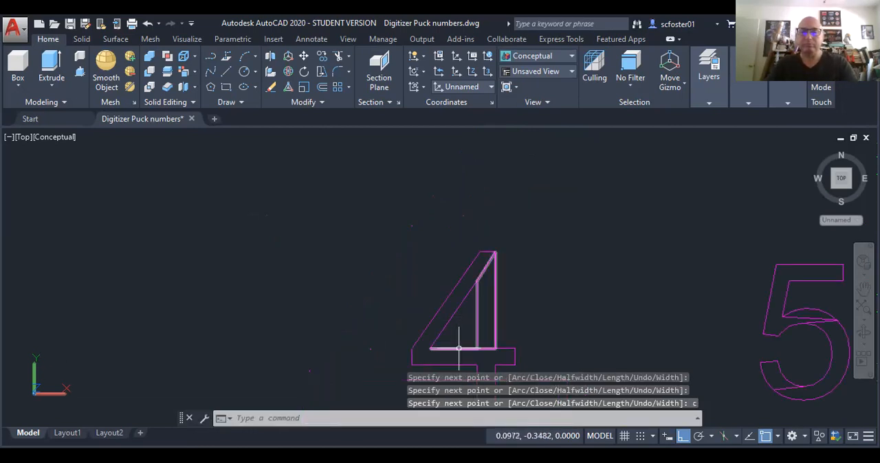
click(459, 348)
key(Delete)
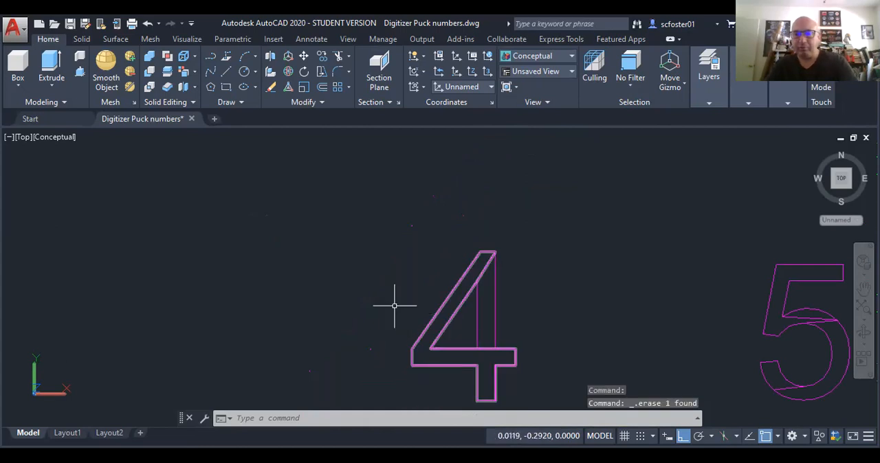
Step: Extrude both closed outlines of the digit 4 to a height of 0.02 as solids
shift+middle_drag(431, 316, 451, 258)
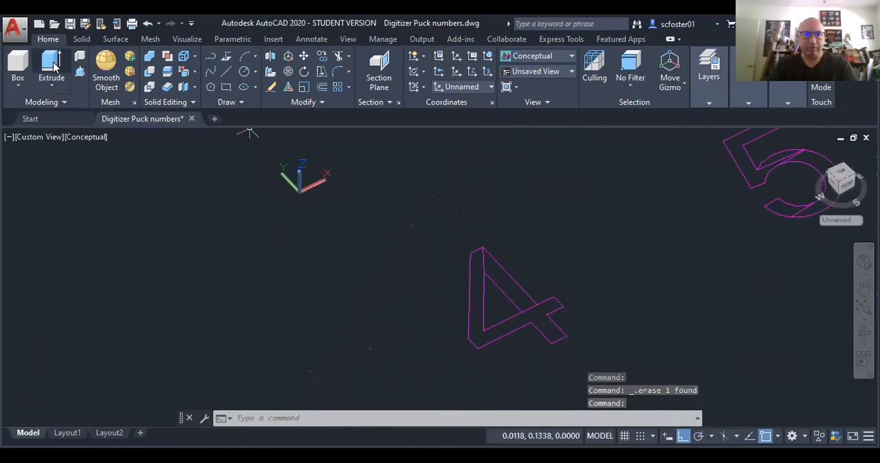
click(51, 66)
click(542, 267)
click(467, 293)
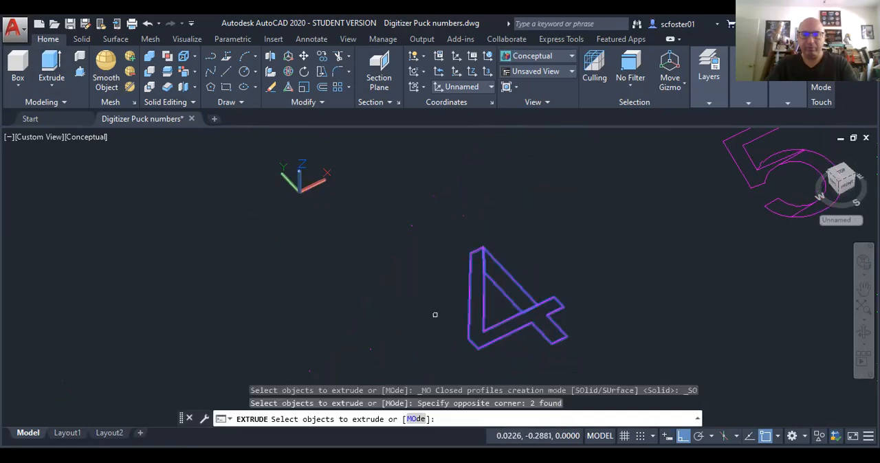
right_click(432, 332)
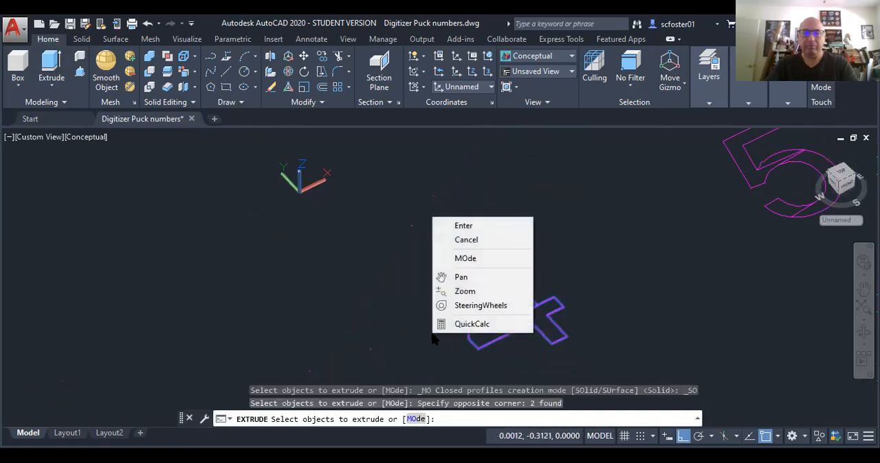
click(461, 223)
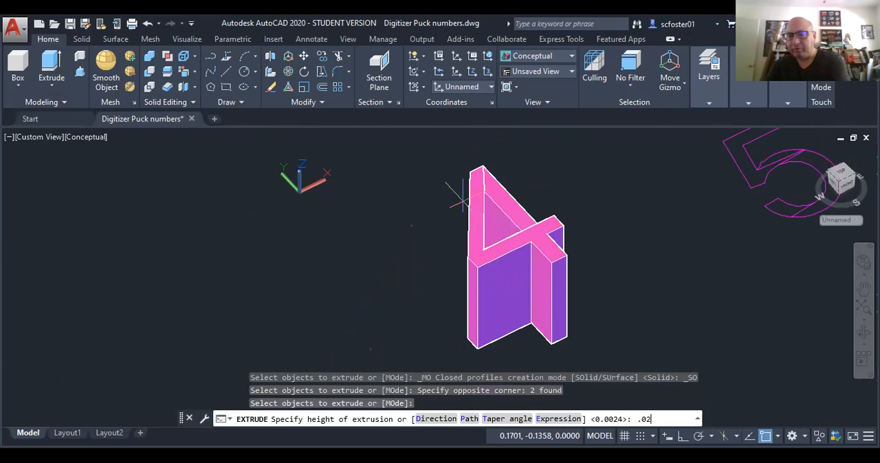
text(.02)
key(Return)
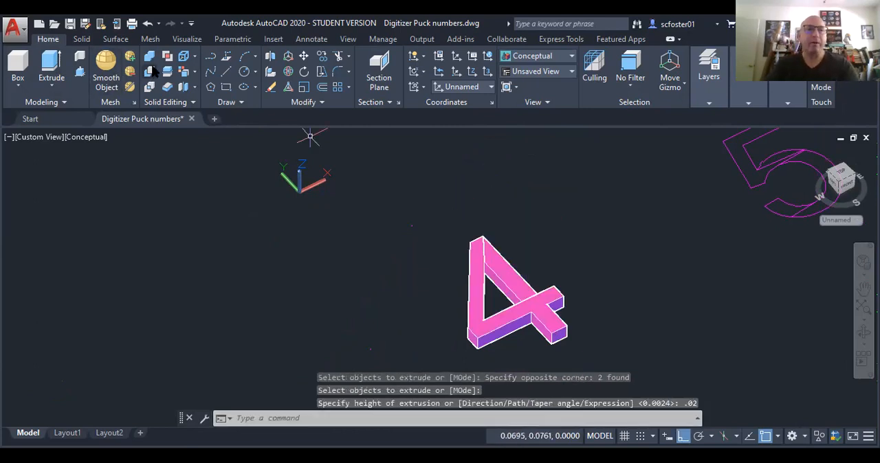
Step: Union the two overlapping solids of the digit 4 into one solid
click(149, 56)
click(514, 240)
click(465, 274)
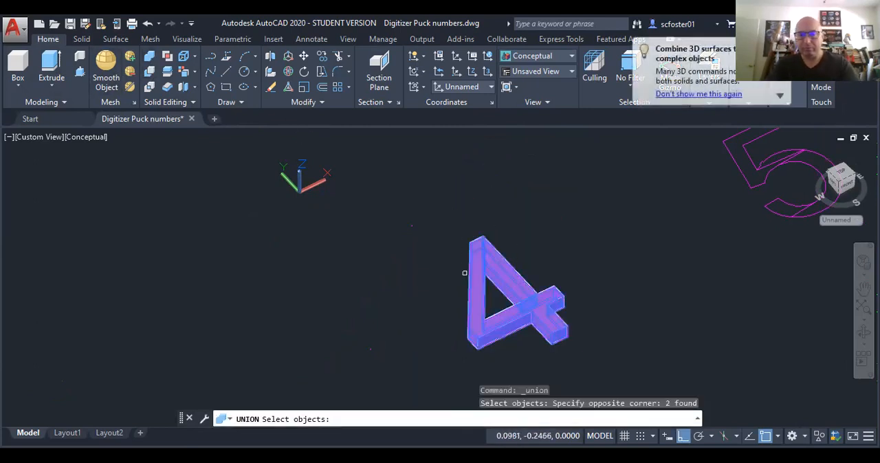
key(Return)
Step: Examine the separate outline pieces that make up the # symbol by selecting them, and clear the selection
scroll(434, 272, down, 4)
scroll(742, 325, down, 2)
middle_drag(678, 328, 631, 327)
scroll(725, 337, up, 5)
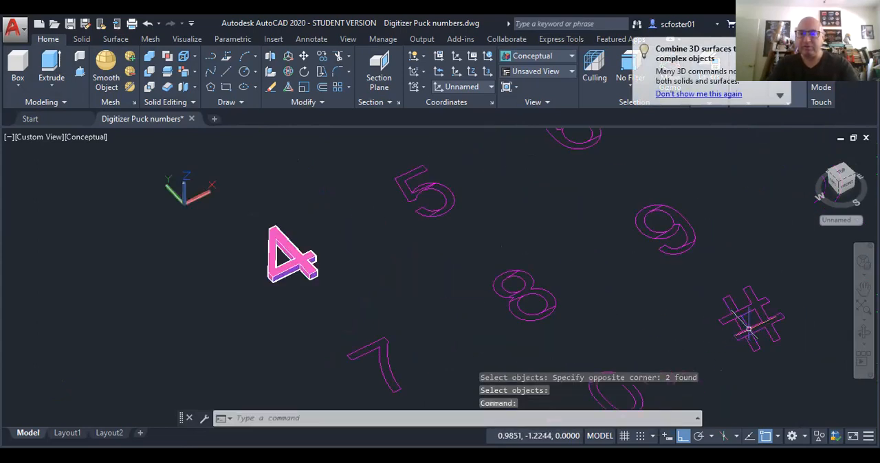
middle_drag(739, 315, 598, 315)
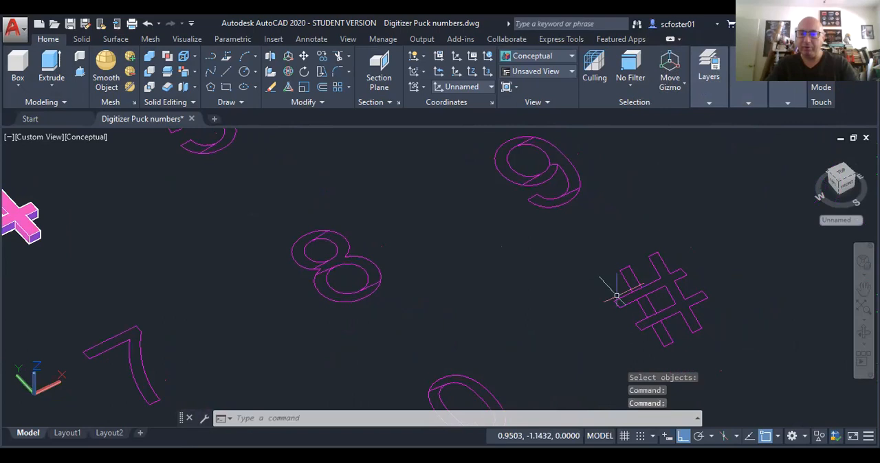
ctrl+click(644, 298)
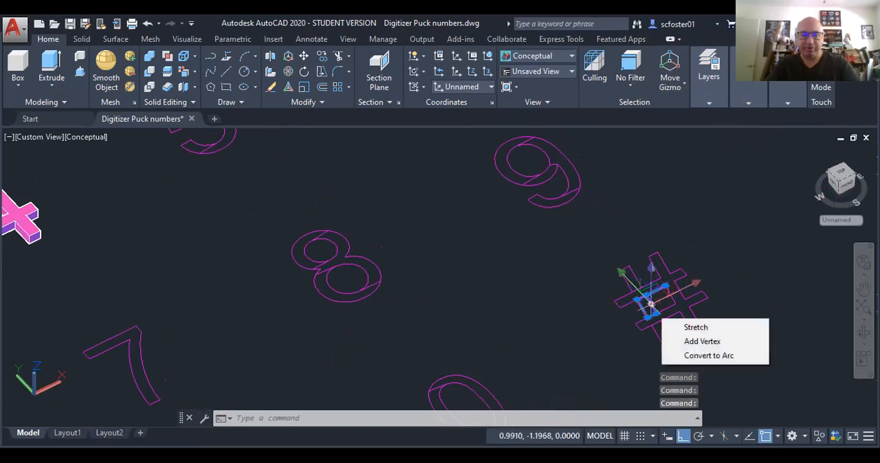
key(Escape)
key(Escape)
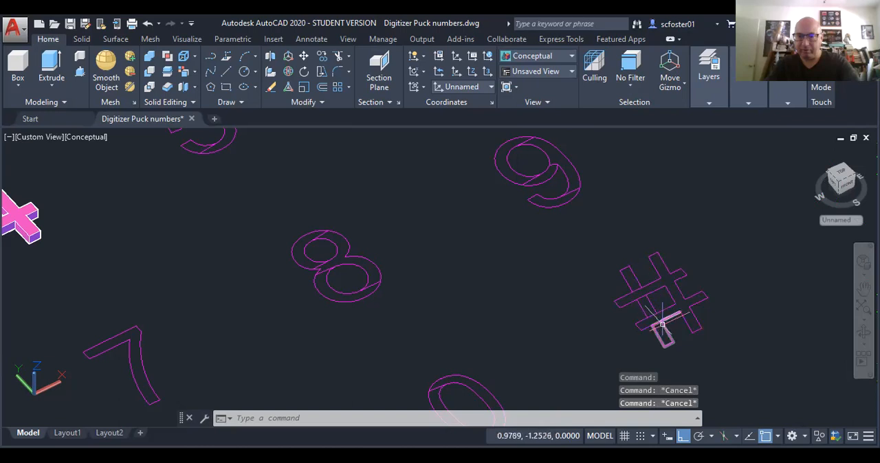
ctrl+click(652, 304)
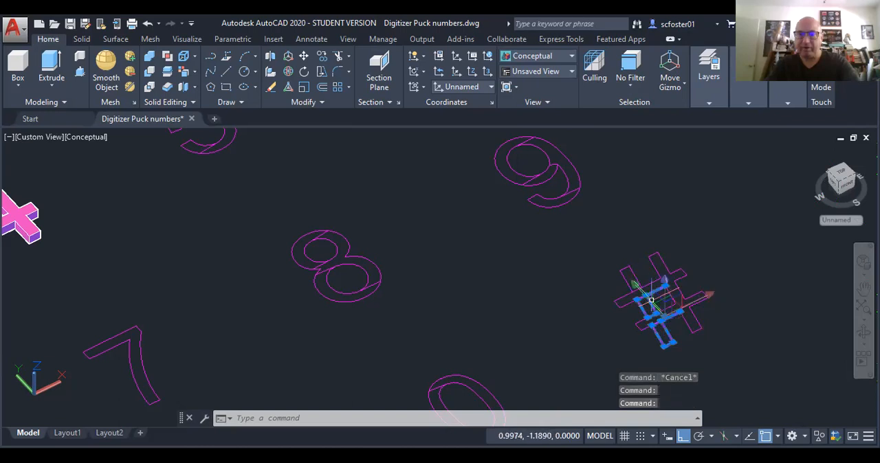
key(Escape)
key(Escape)
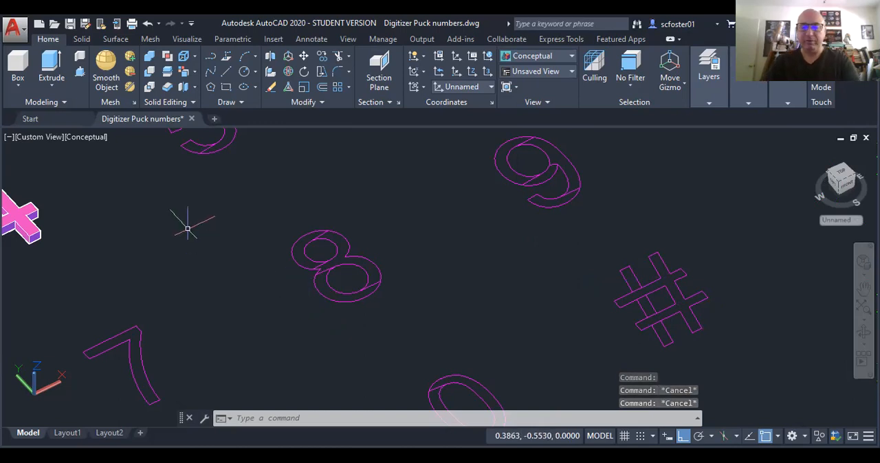
Step: Undo the extruding, subtracting, outline edits and text explosion step by step, back to the original keypad number text in 2D Wireframe
text(u)
key(Return)
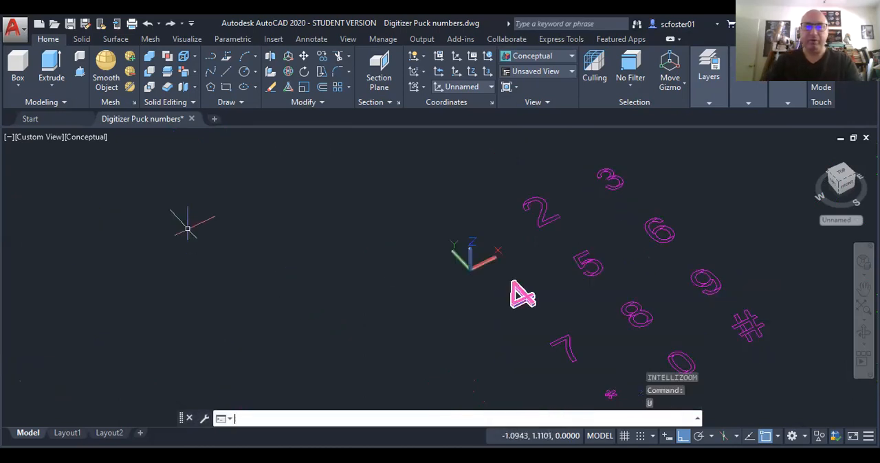
key(Return)
key(Return)
key(Return)
key(Return)
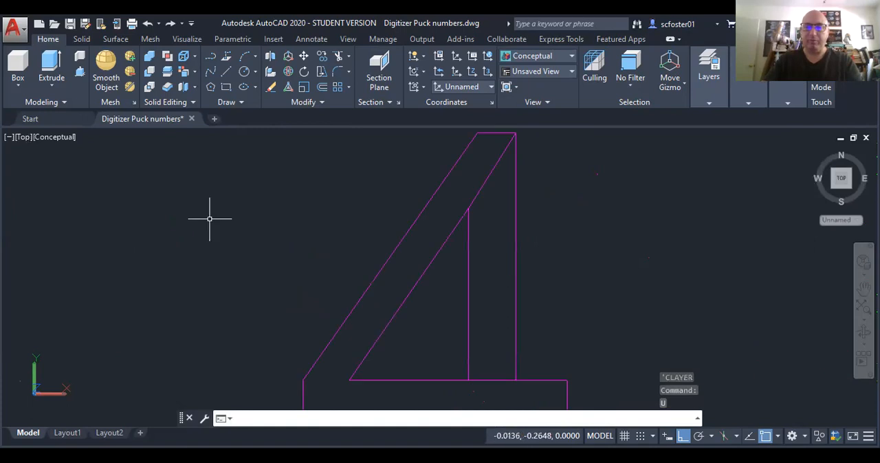
key(Return)
key(Return)
key(Return)
key(Return)
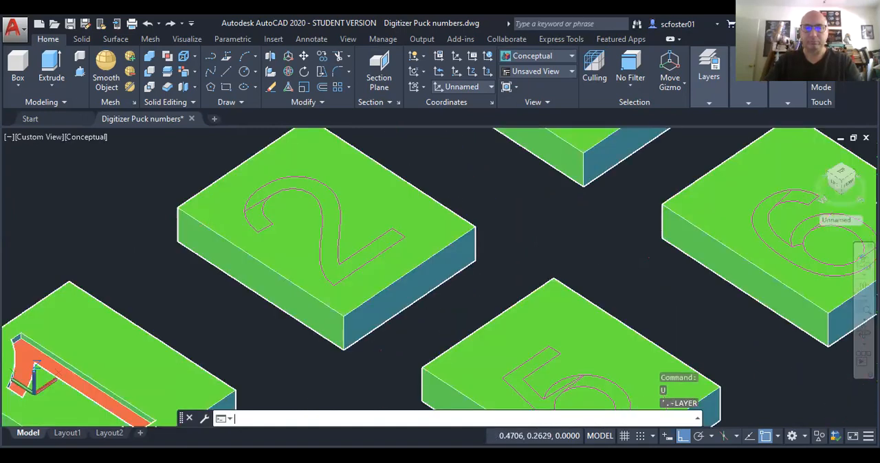
key(Return)
key(Return)
key(Return)
key(Return)
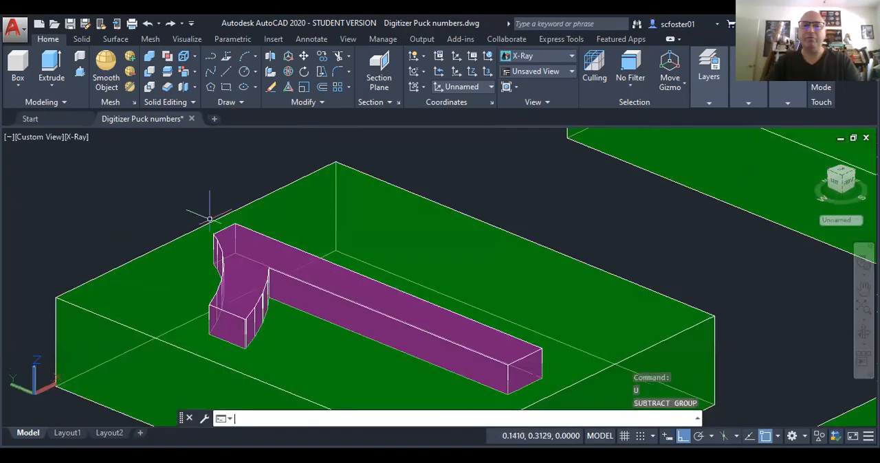
key(Return)
key(Return)
key(Return)
key(Return)
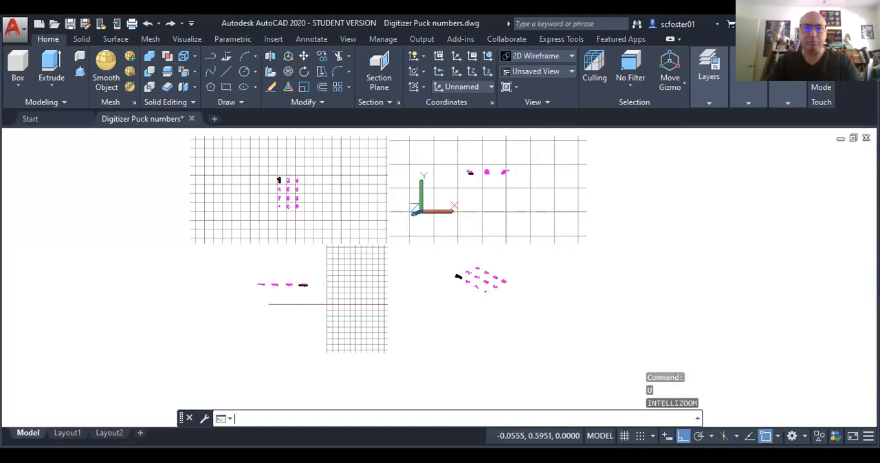
key(Return)
key(Return)
key(Return)
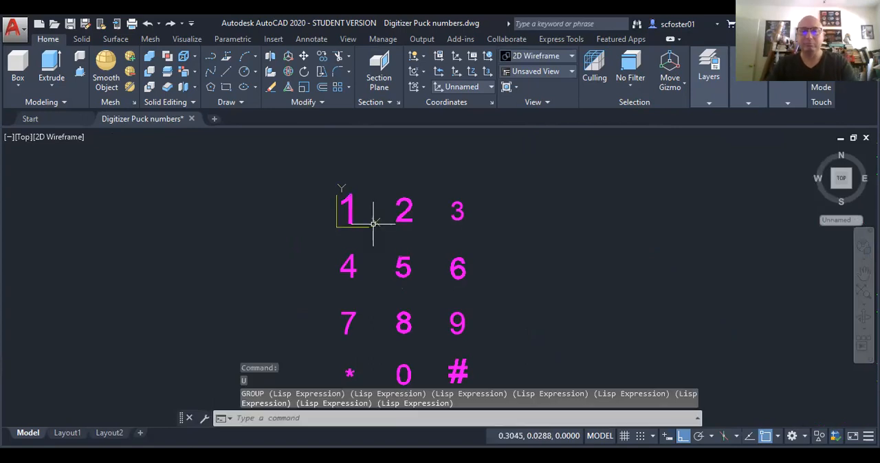
Step: Set the font of the "numbers" text style to Webdings and apply it
scroll(379, 215, up, 4)
scroll(390, 214, down, 2)
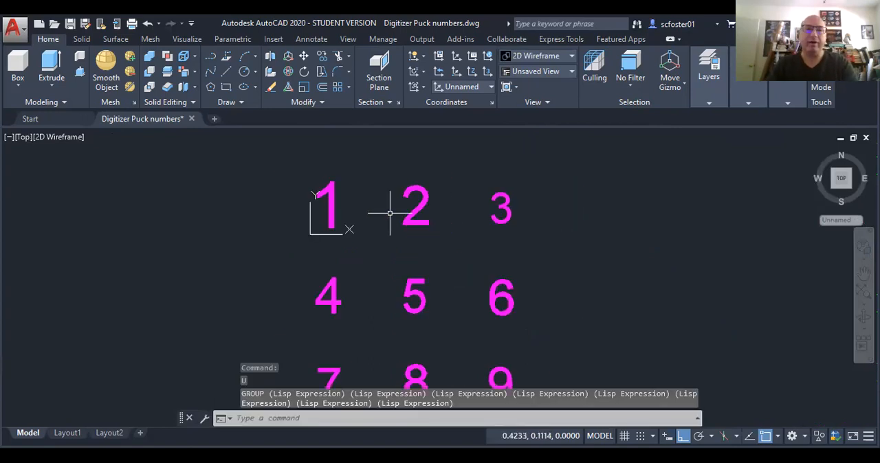
click(306, 40)
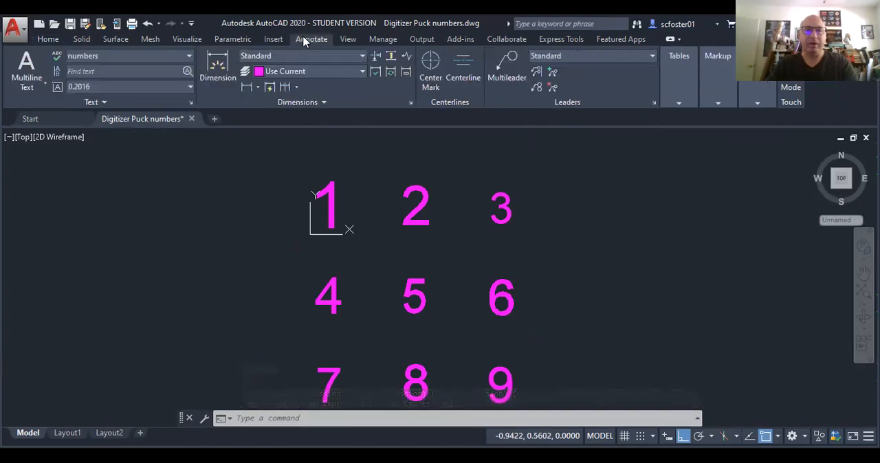
click(192, 103)
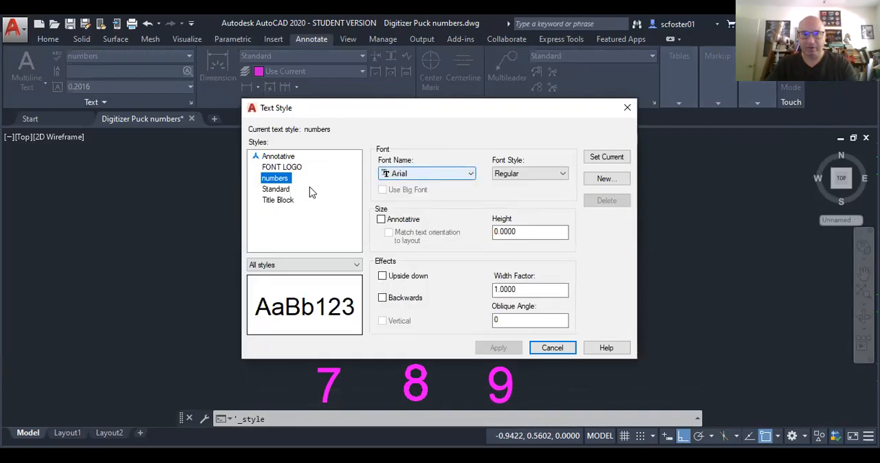
click(422, 173)
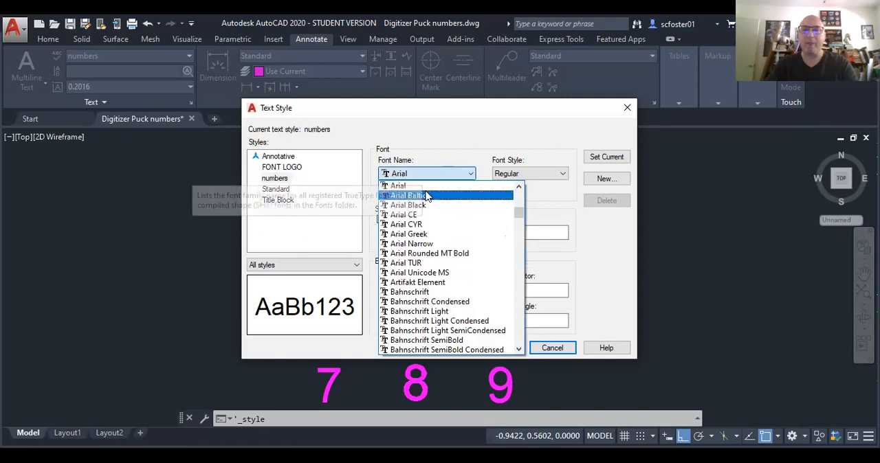
drag(517, 217, 515, 344)
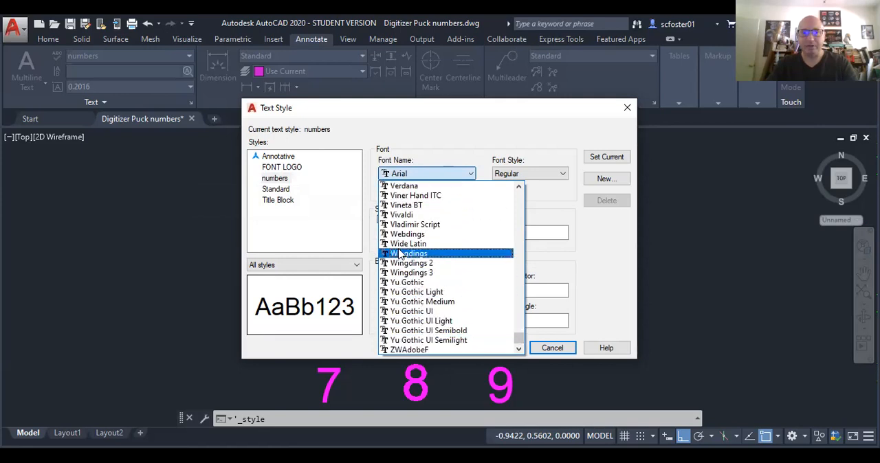
click(407, 234)
click(491, 348)
click(552, 349)
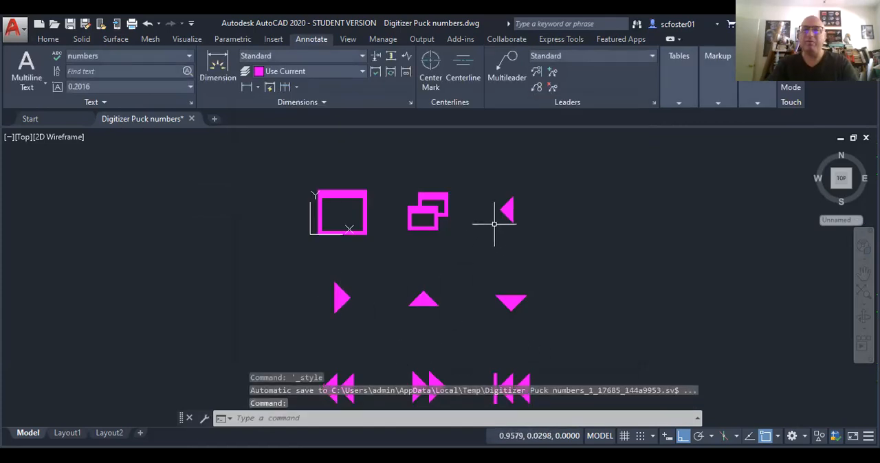
Step: Set the font of the "numbers" text style to Wingdings and apply it
scroll(479, 241, down, 1)
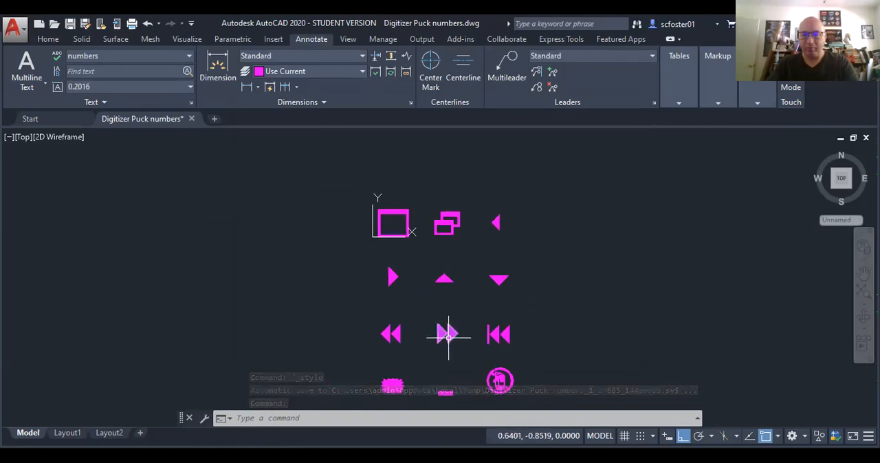
scroll(453, 336, up, 2)
middle_drag(444, 334, 431, 295)
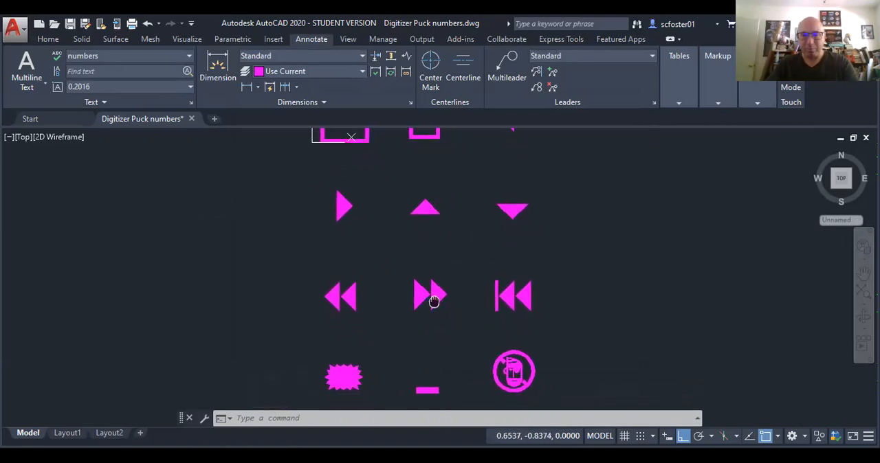
click(191, 103)
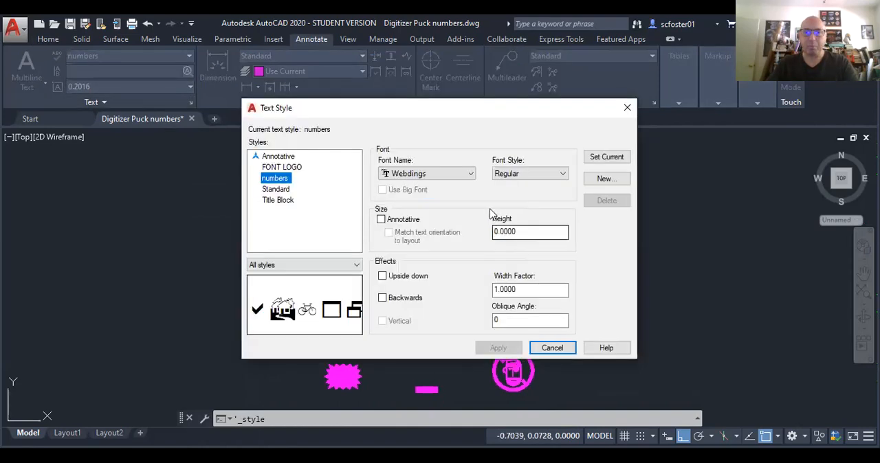
click(438, 172)
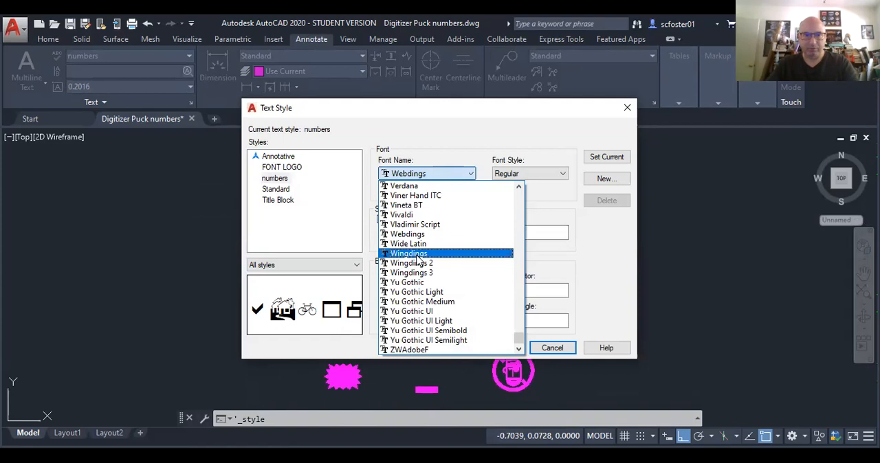
click(412, 253)
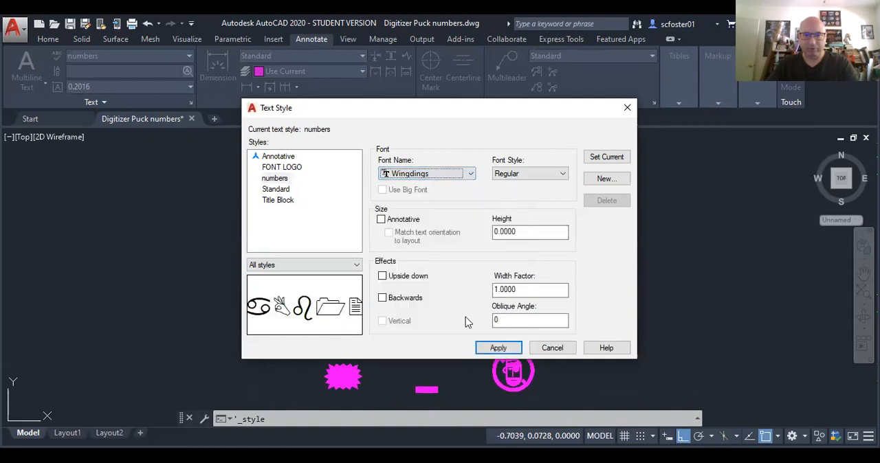
click(498, 349)
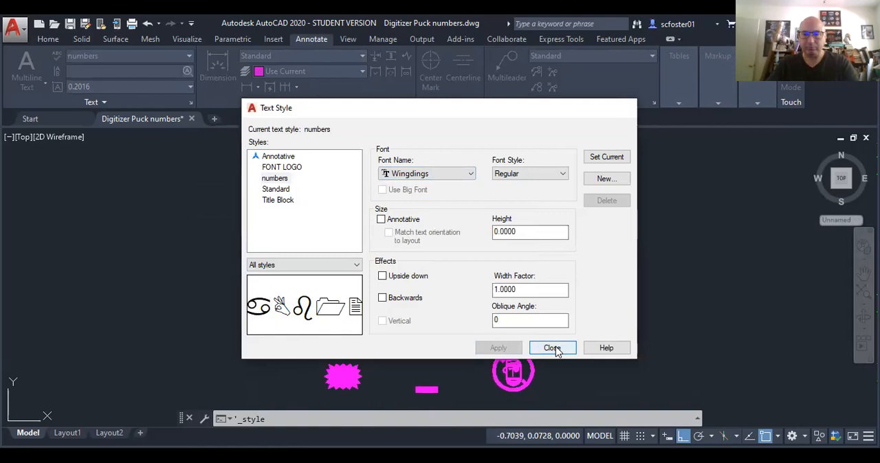
click(552, 348)
Step: Try to explode the Wingdings keypad text into polylines from a tilted 3D view, and return to the Top view
shift+middle_drag(388, 311, 415, 245)
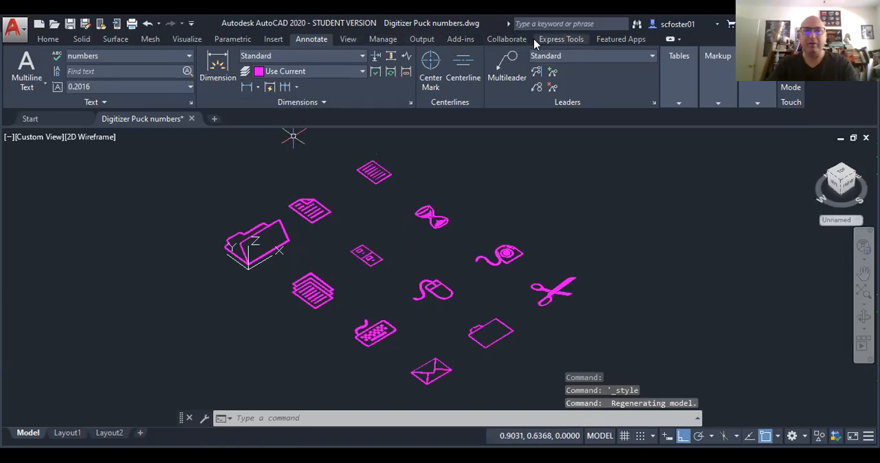
click(561, 40)
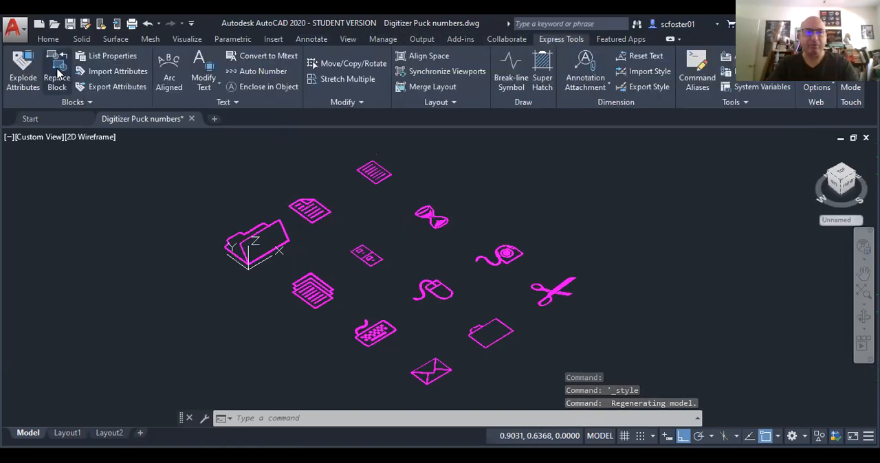
click(210, 68)
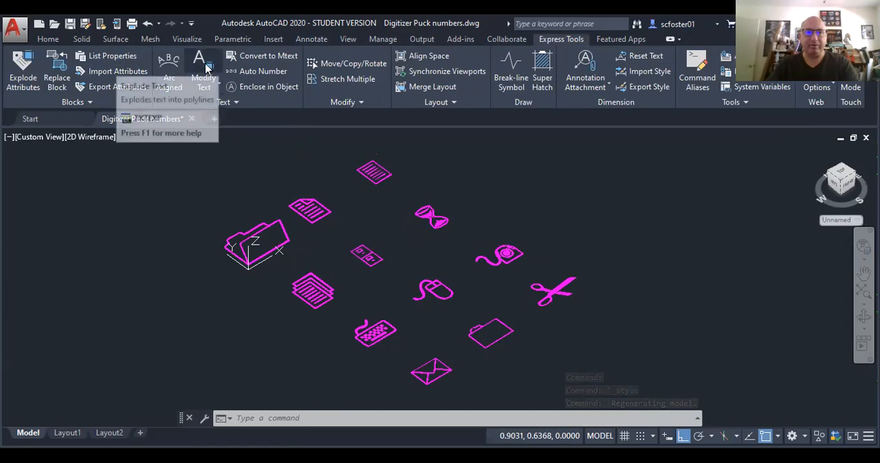
click(207, 85)
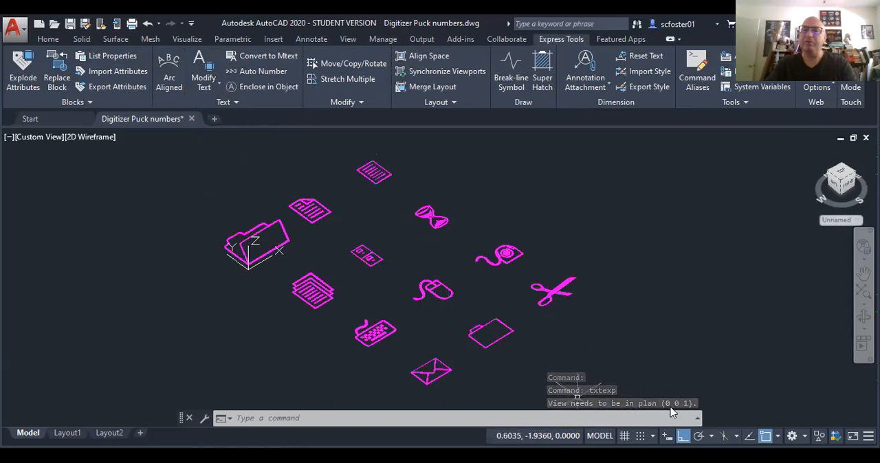
click(843, 176)
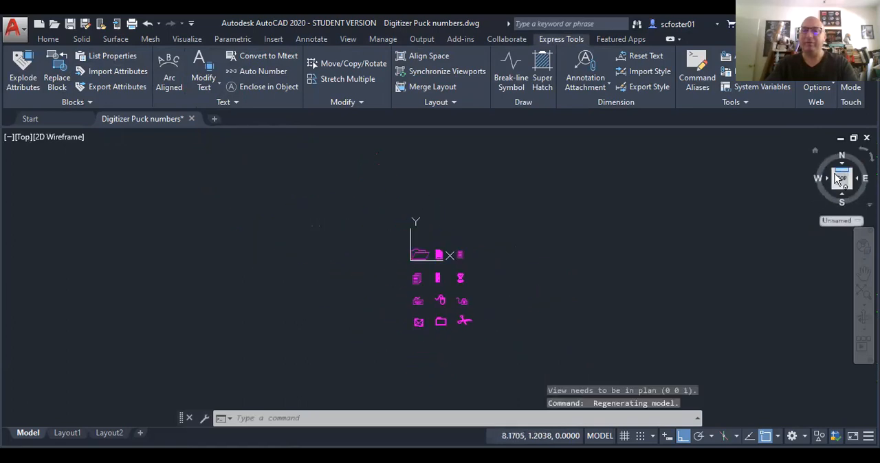
Step: Explode all twelve Wingdings keypad symbols into line geometry with the Express Tools text explode command in the Top view
scroll(465, 307, up, 2)
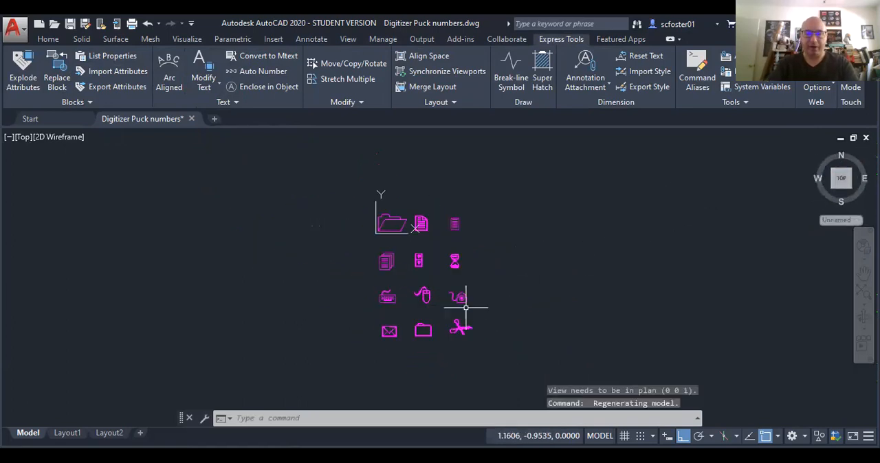
click(201, 62)
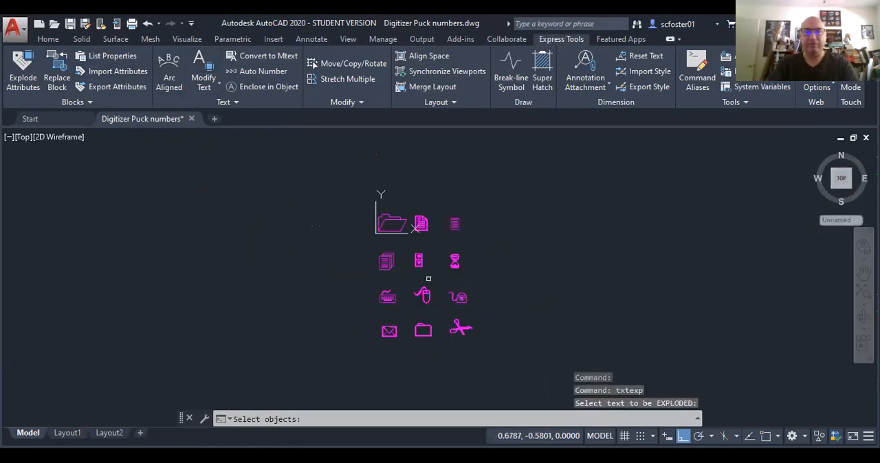
click(497, 350)
click(320, 193)
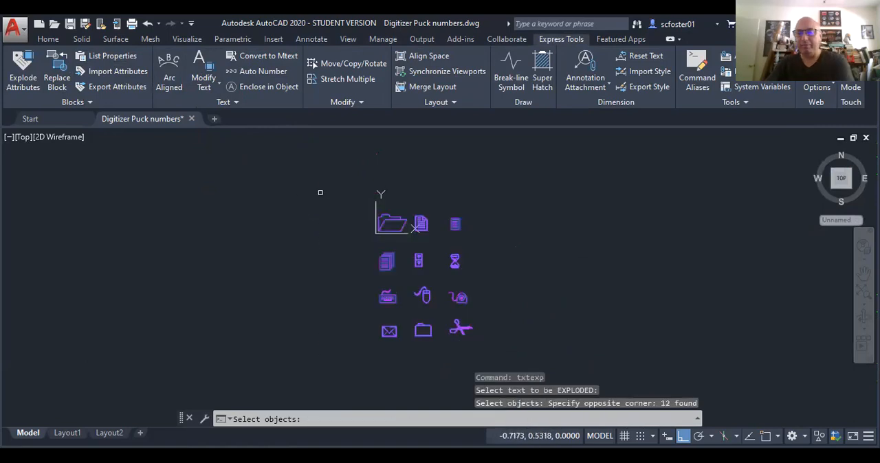
key(Return)
Step: Extrude all outlines of the scissors symbol upward into solids from a tilted 3D view, picking the height freehand
shift+middle_drag(433, 334, 458, 321)
scroll(484, 308, up, 5)
scroll(484, 307, up, 3)
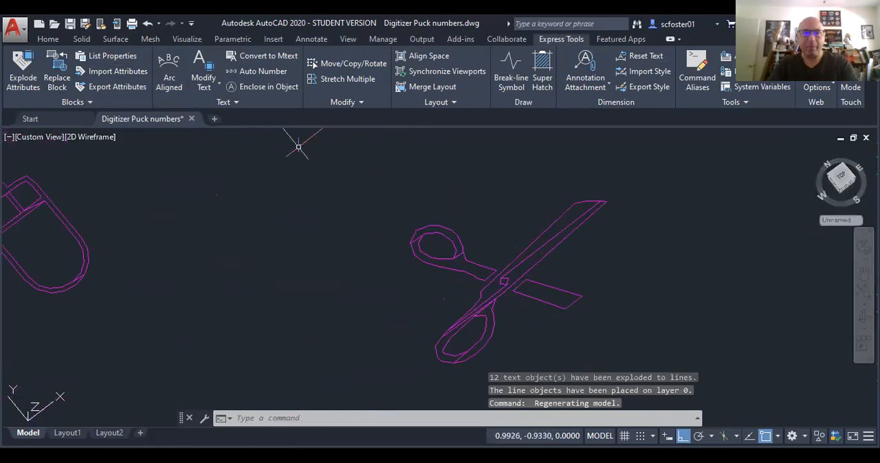
click(48, 38)
click(51, 67)
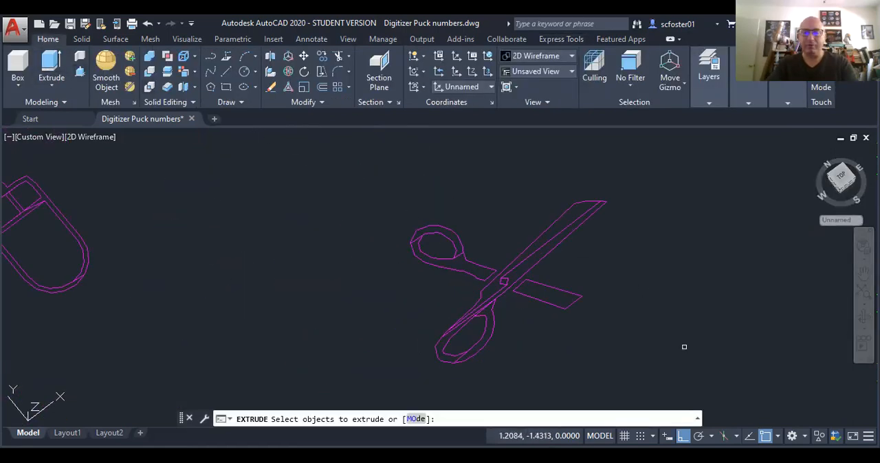
click(685, 348)
click(311, 195)
right_click(356, 273)
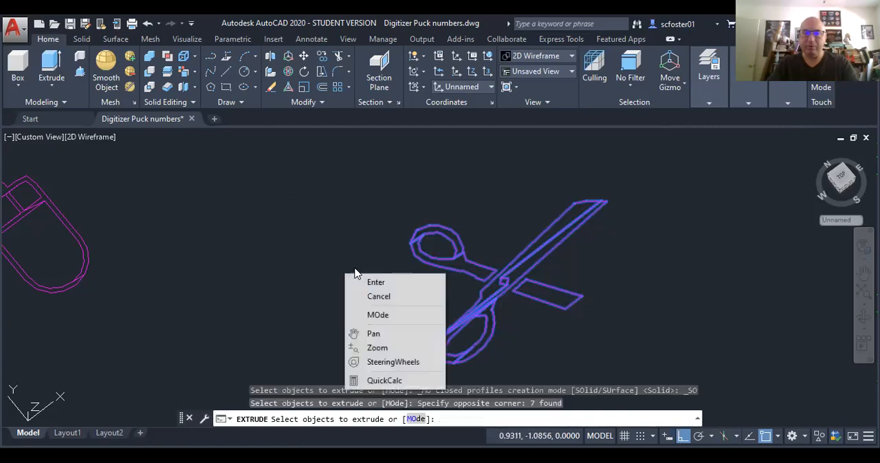
click(371, 281)
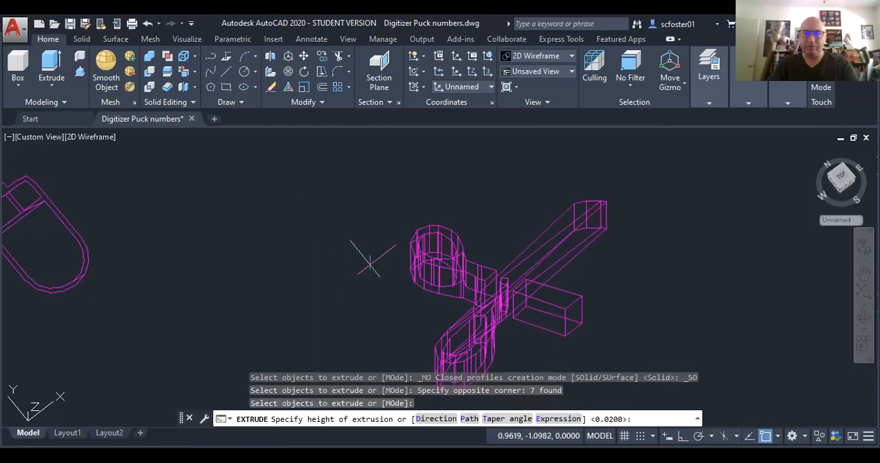
click(352, 222)
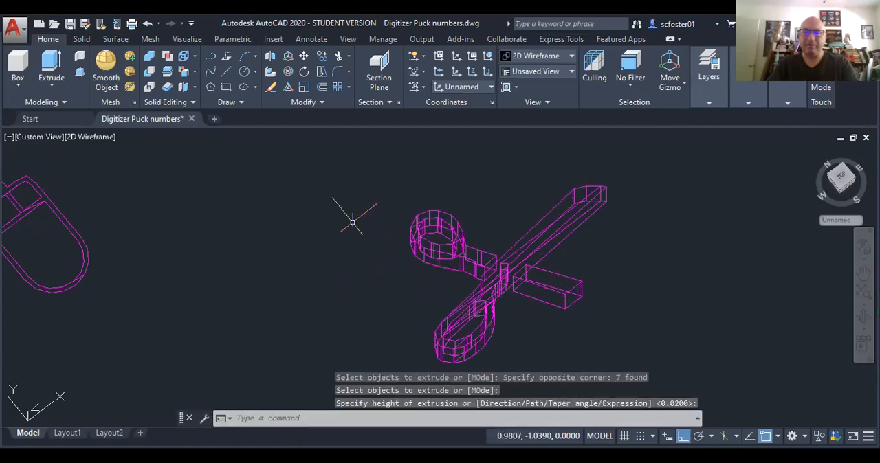
Step: Set the visual style to Conceptual and view the extruded scissors among the other keypad symbols
click(95, 138)
click(135, 187)
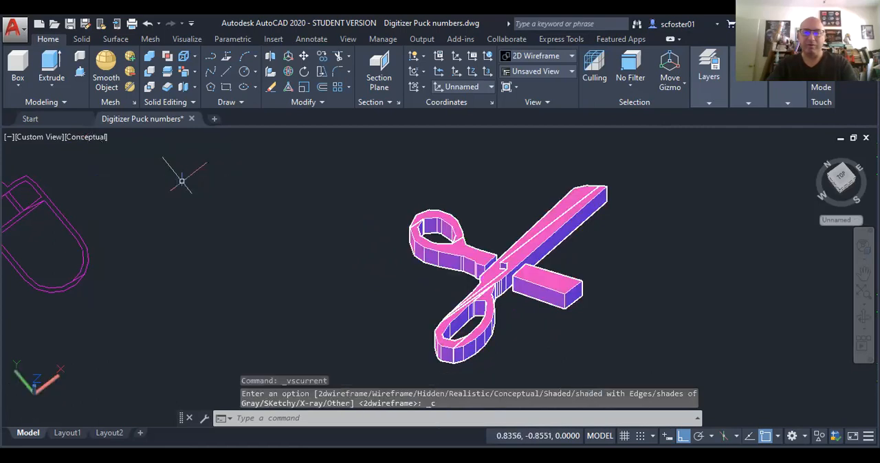
scroll(293, 193, down, 6)
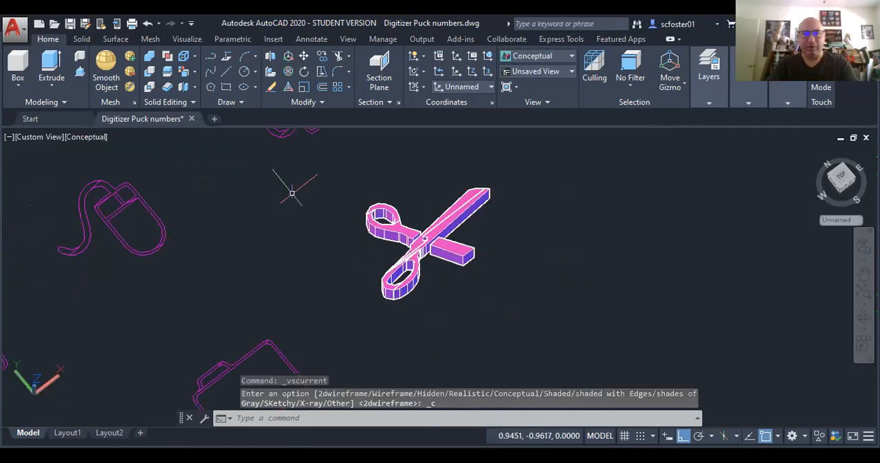
middle_drag(261, 210, 437, 270)
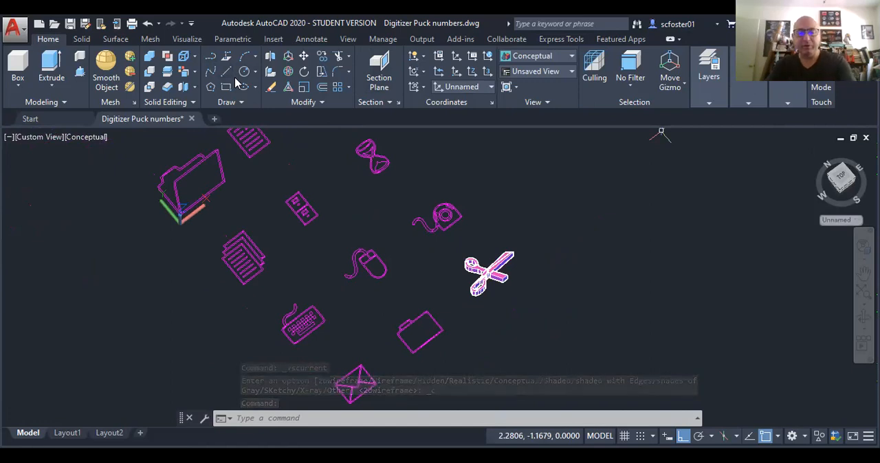
Step: Undo the Conceptual style, scissors extrusion, text explosion and symbol font changes, and select the numbered 3D keypad buttons
key(ctrl+z)
key(ctrl+z)
key(ctrl+z)
key(ctrl+z)
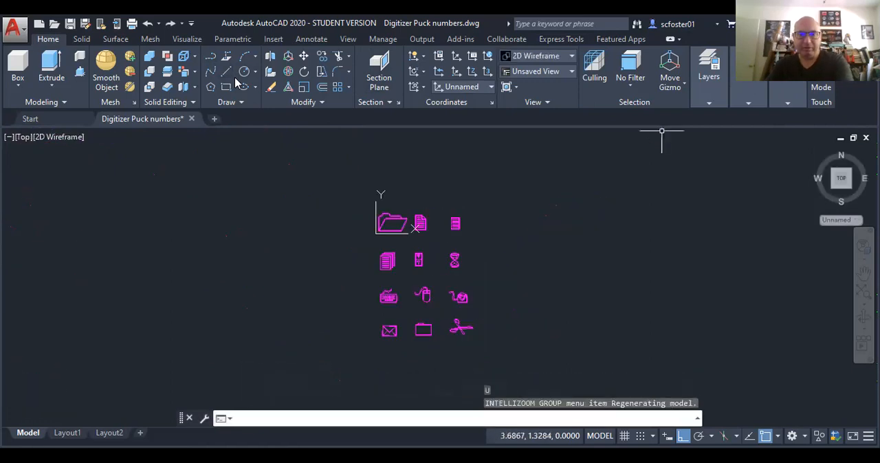
key(ctrl+z)
key(ctrl+z)
key(ctrl+z)
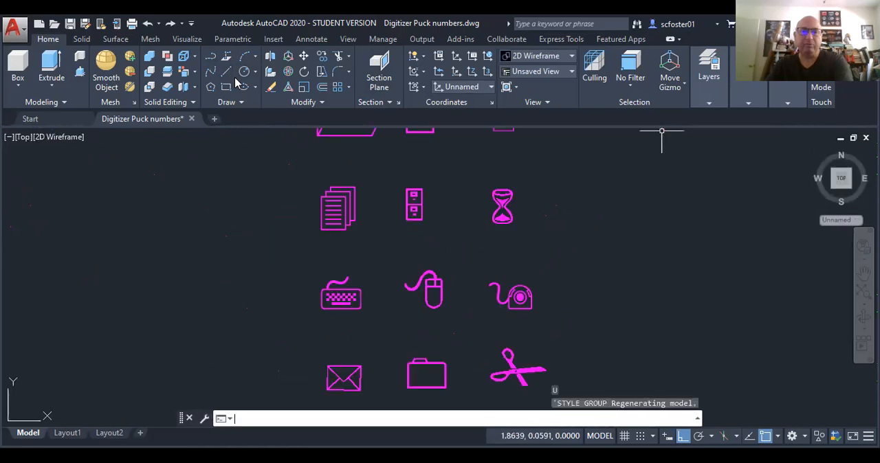
key(ctrl+z)
key(ctrl+z)
key(ctrl+z)
key(ctrl+z)
key(ctrl+z)
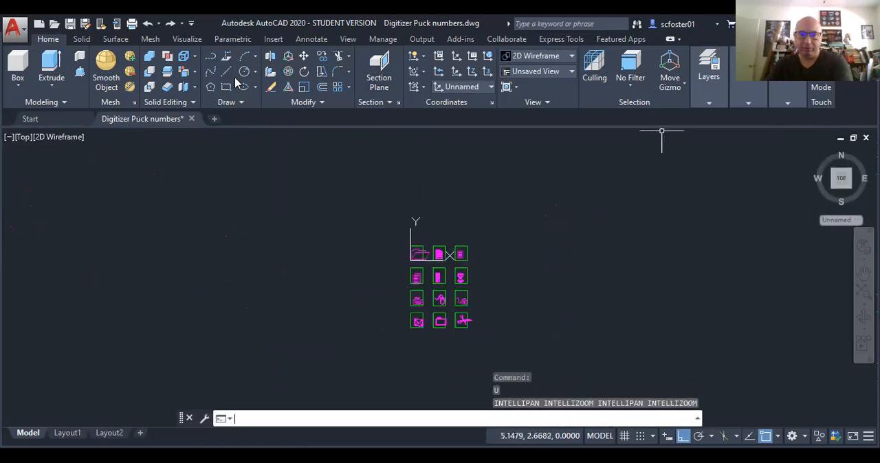
key(ctrl+z)
key(ctrl+z)
key(ctrl+z)
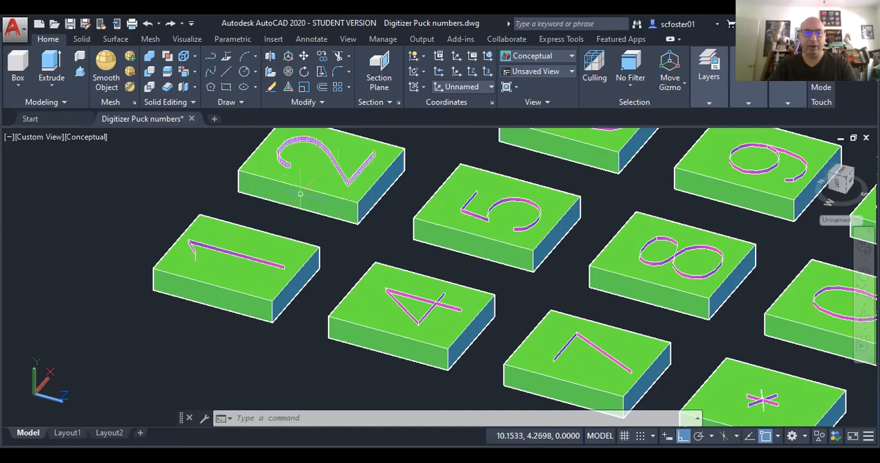
click(269, 247)
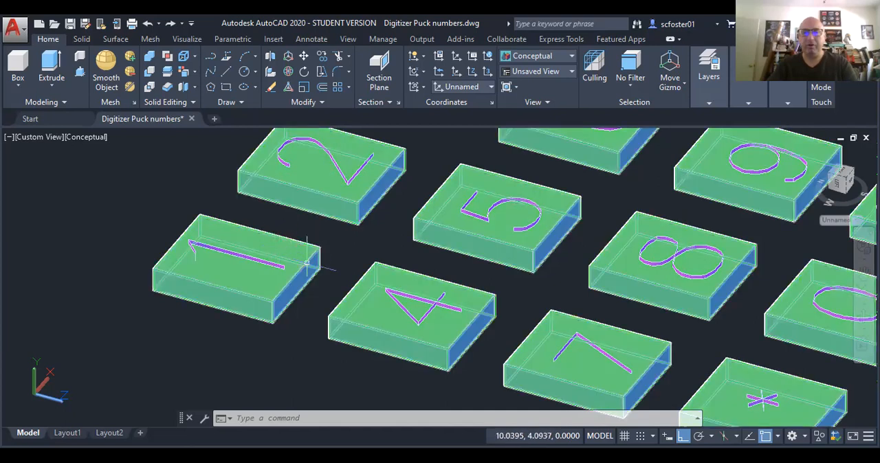